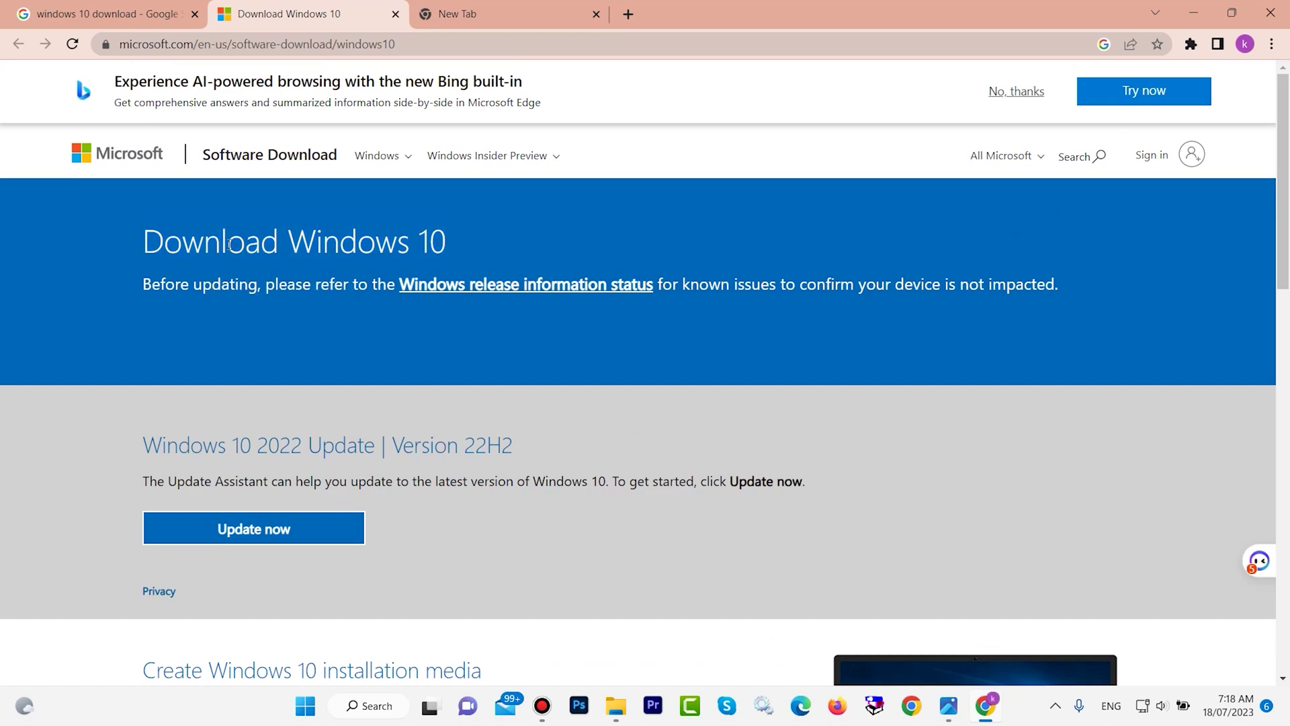
Search Google for 'windows 10 download'.
left_click_drag(131, 233, 425, 231)
scroll(487, 230, "down", 10)
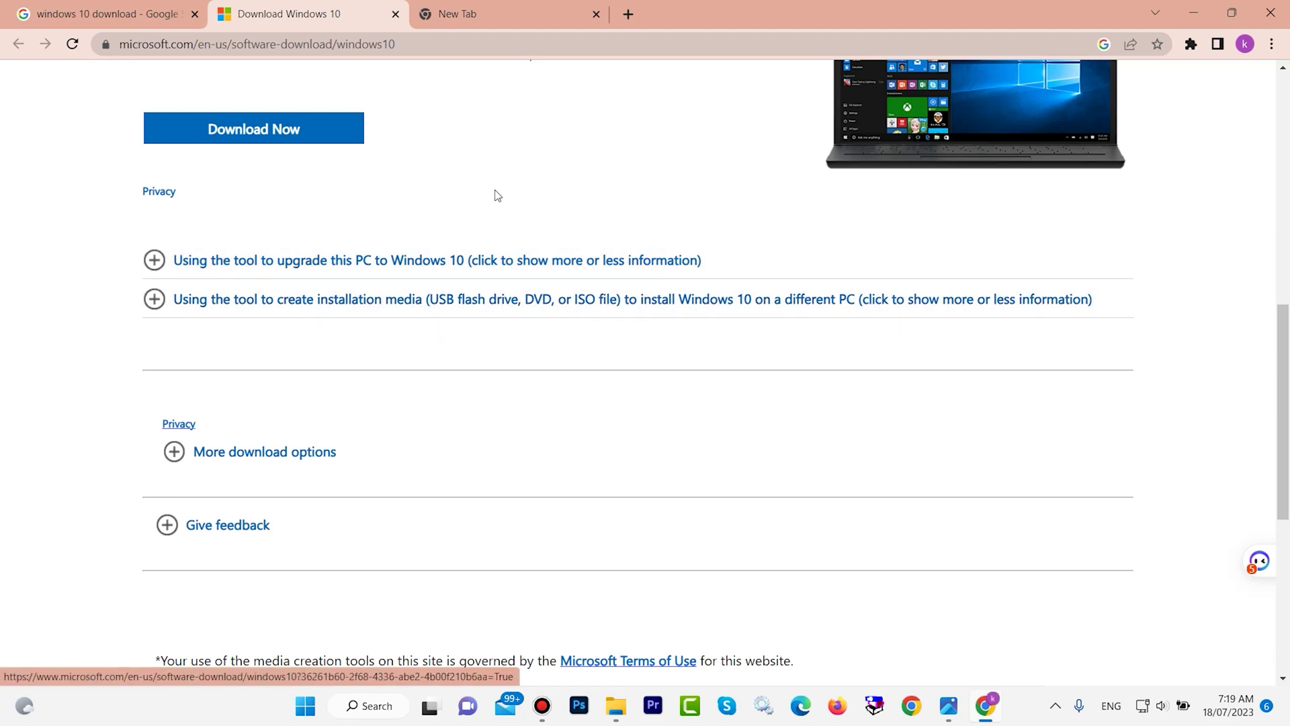
scroll(492, 195, "up", 1)
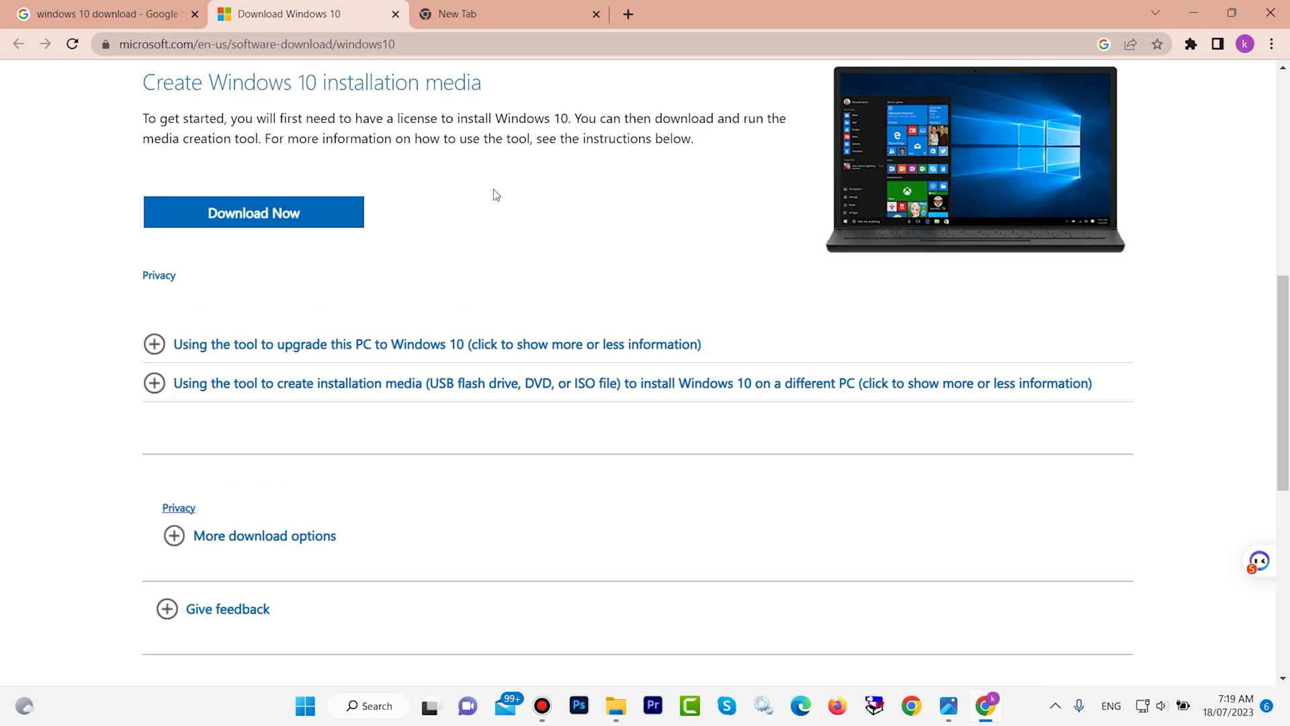
scroll(495, 194, "up", 1)
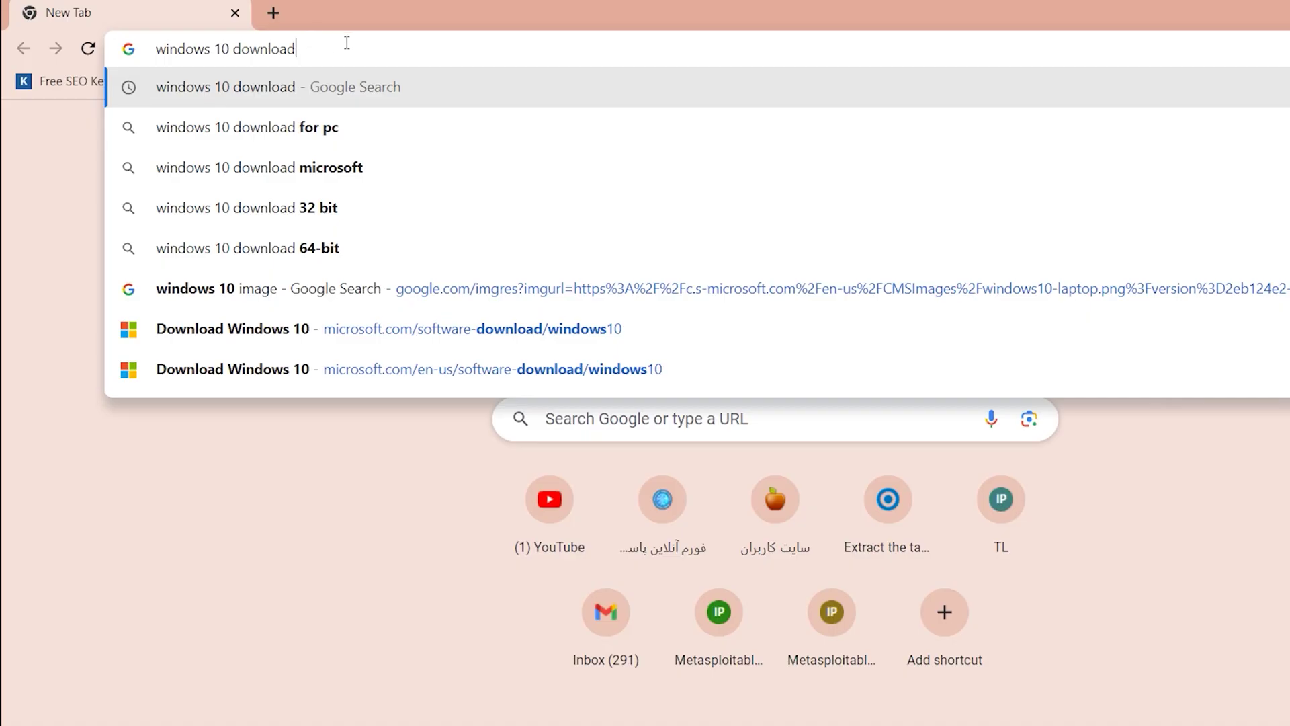
left_click_drag(357, 47, 151, 49)
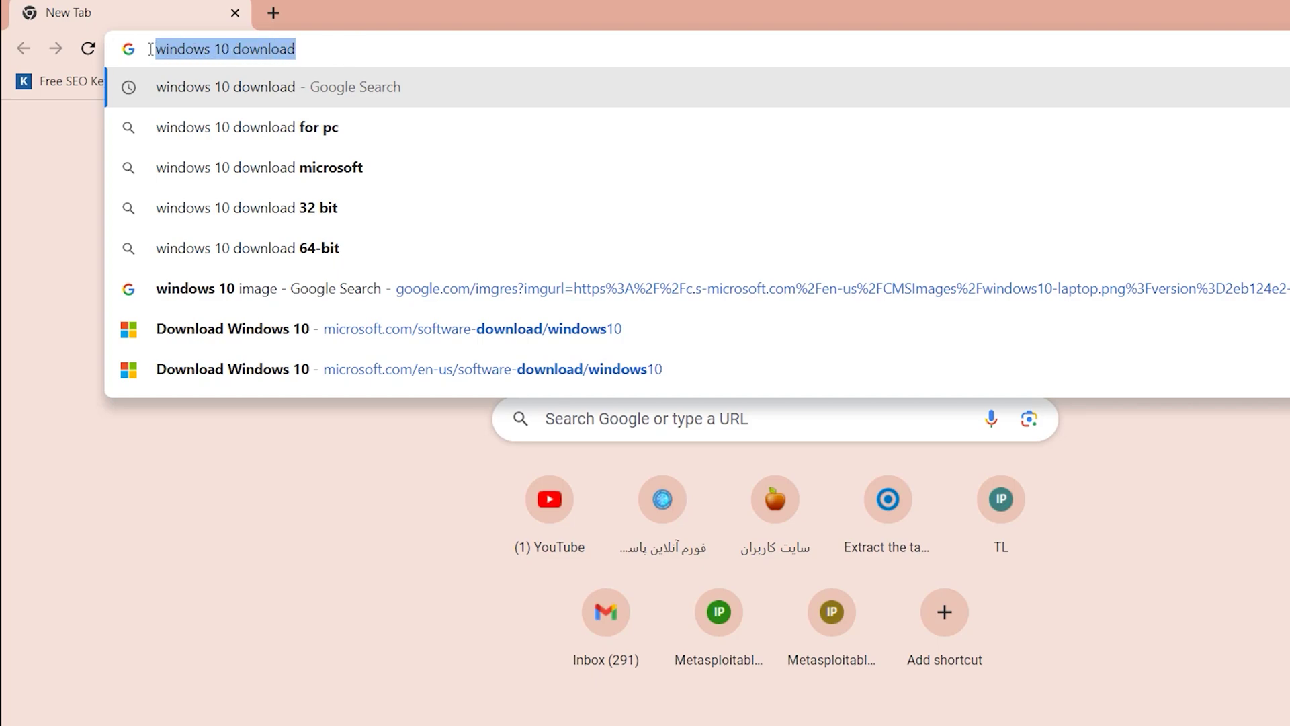
left_click(194, 49)
key("Return")
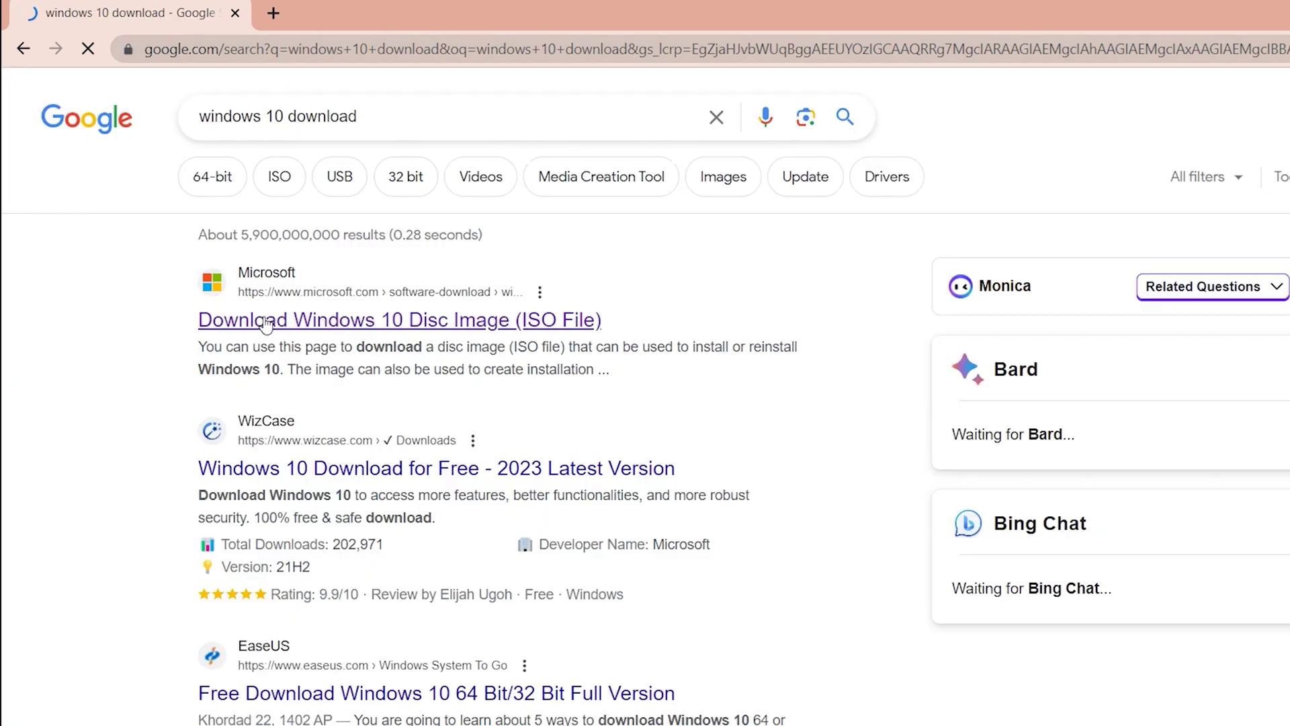
Open the first Microsoft result, Download Windows 10, in a new tab and switch to it.
right_click(265, 326)
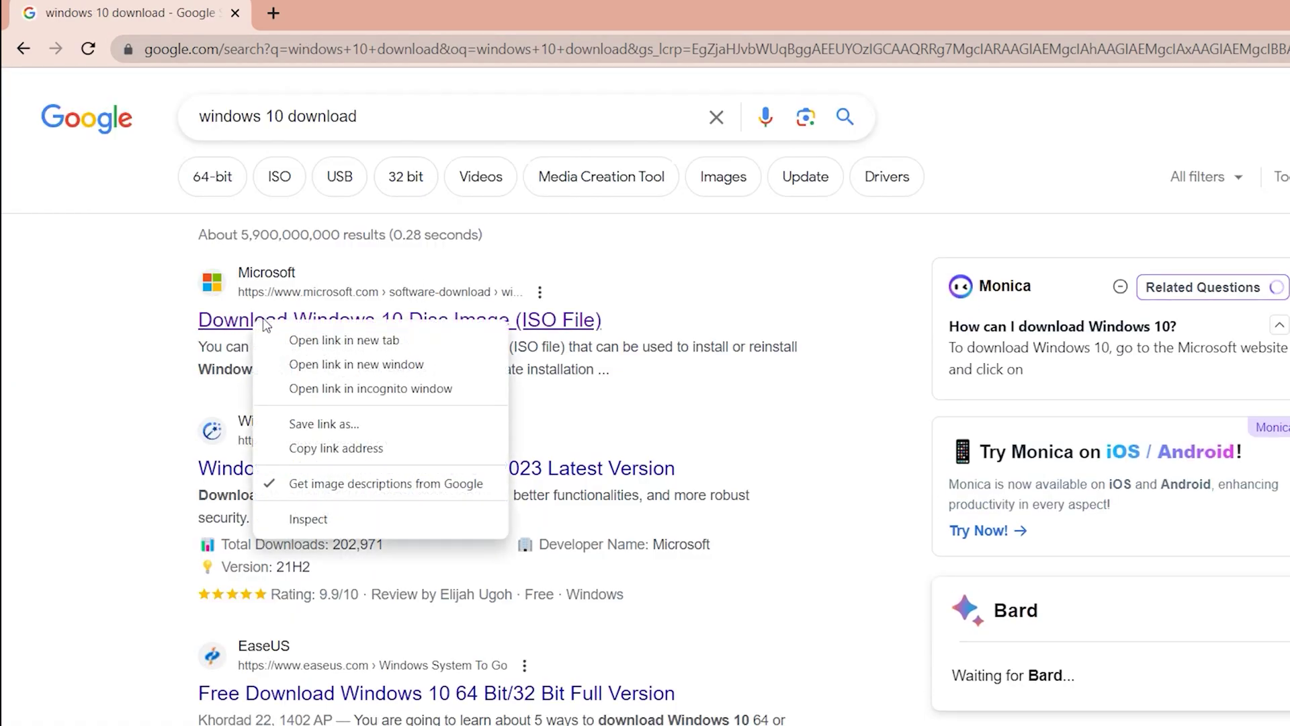
left_click(315, 336)
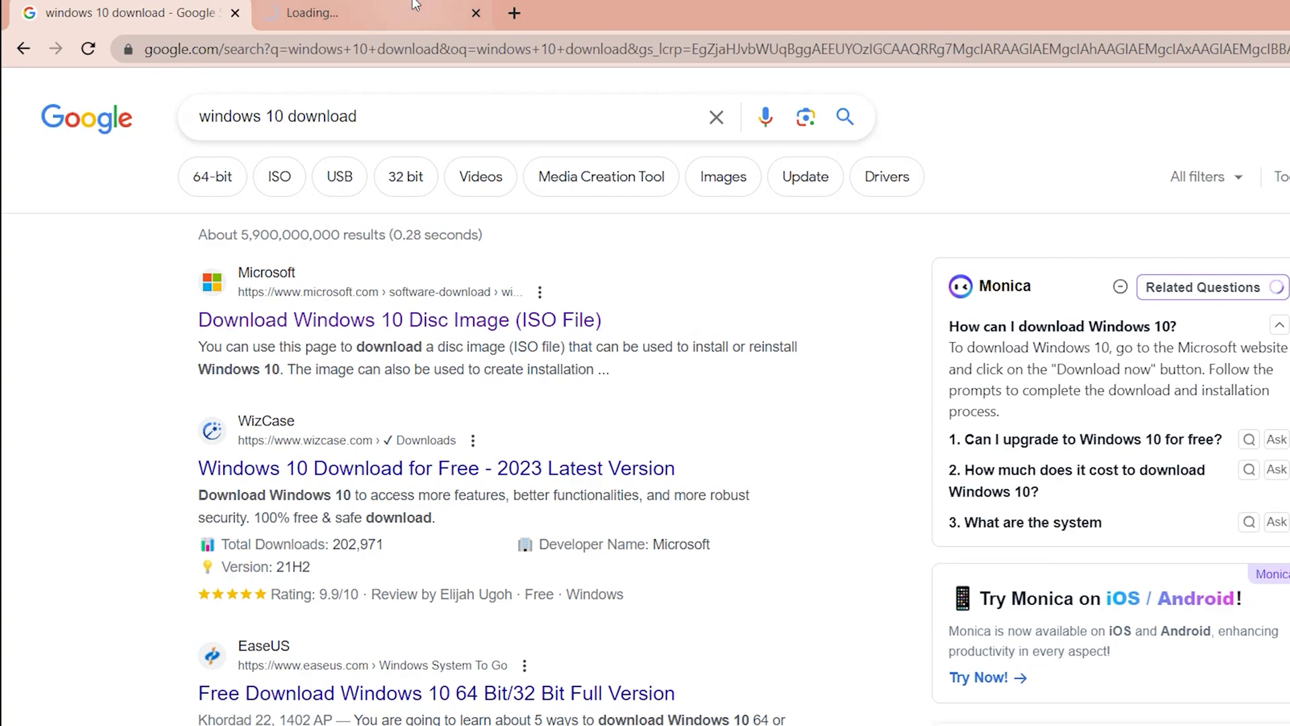
left_click(403, 13)
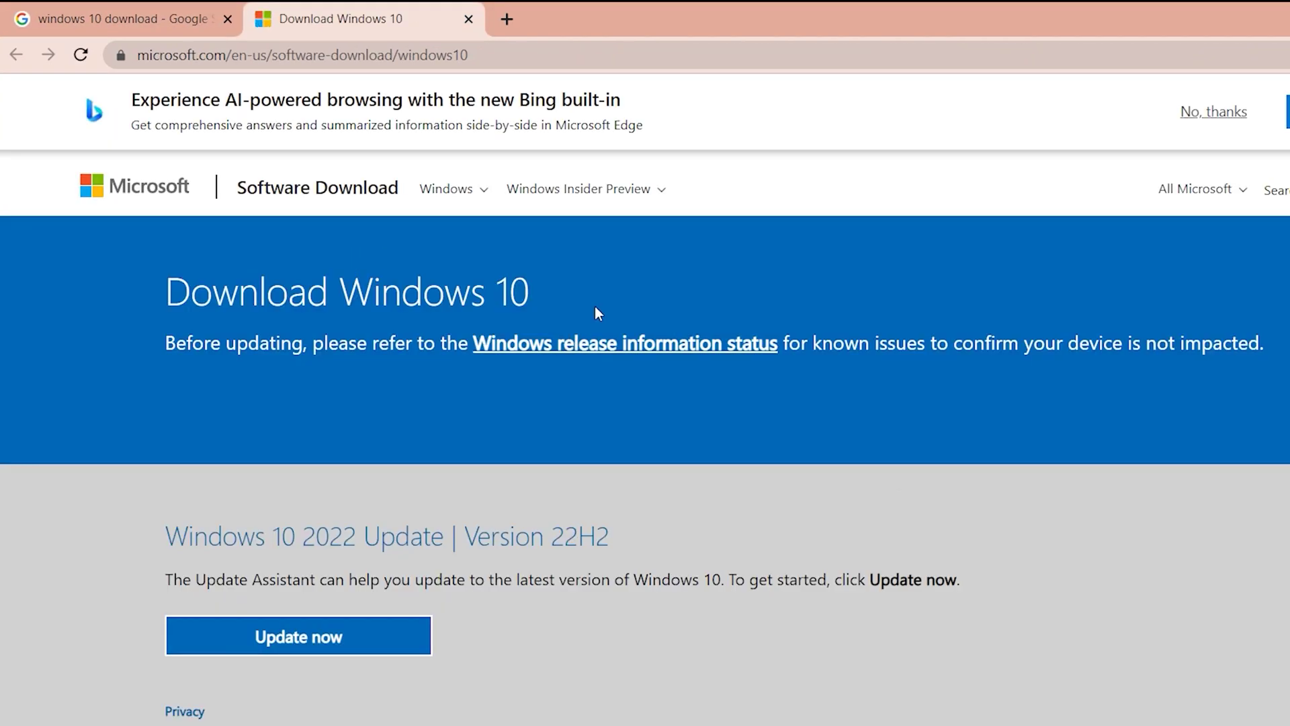
scroll(594, 305, "down", 5)
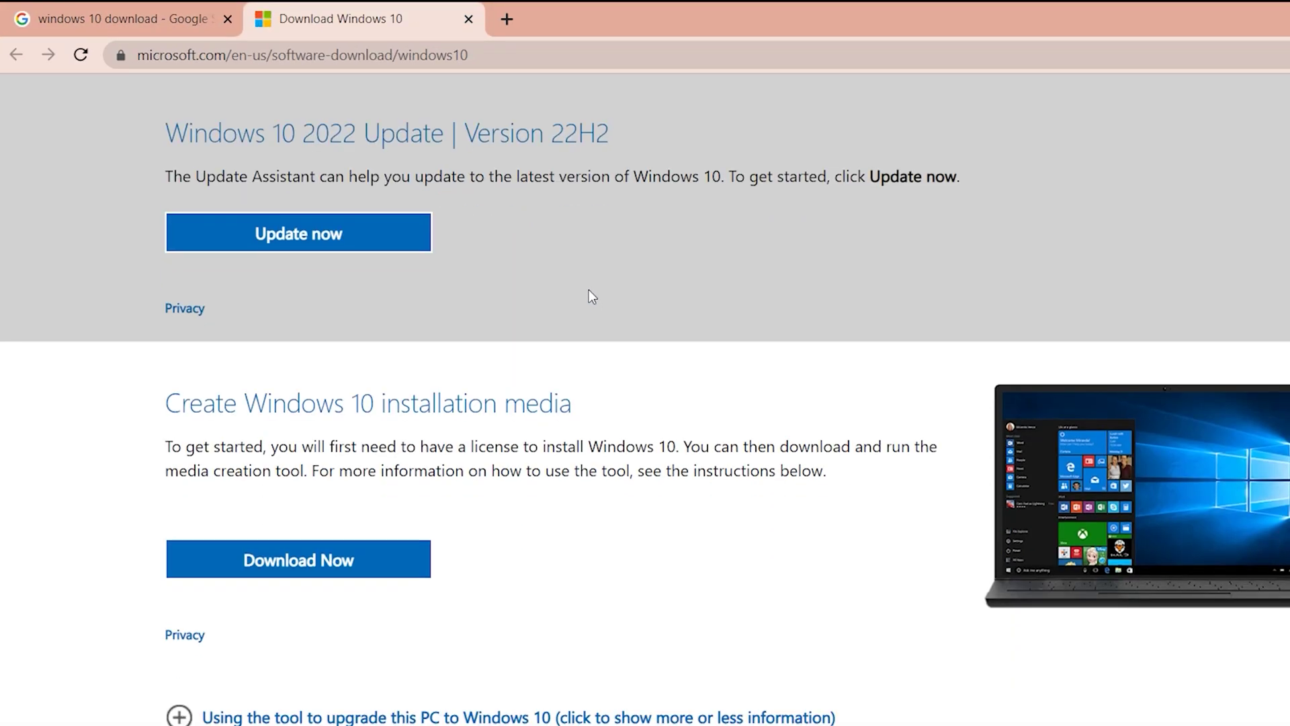
Download MediaCreationTool22H2 (18.6 MB) from the installation media section, then minimise Chrome.
scroll(590, 294, "down", 3)
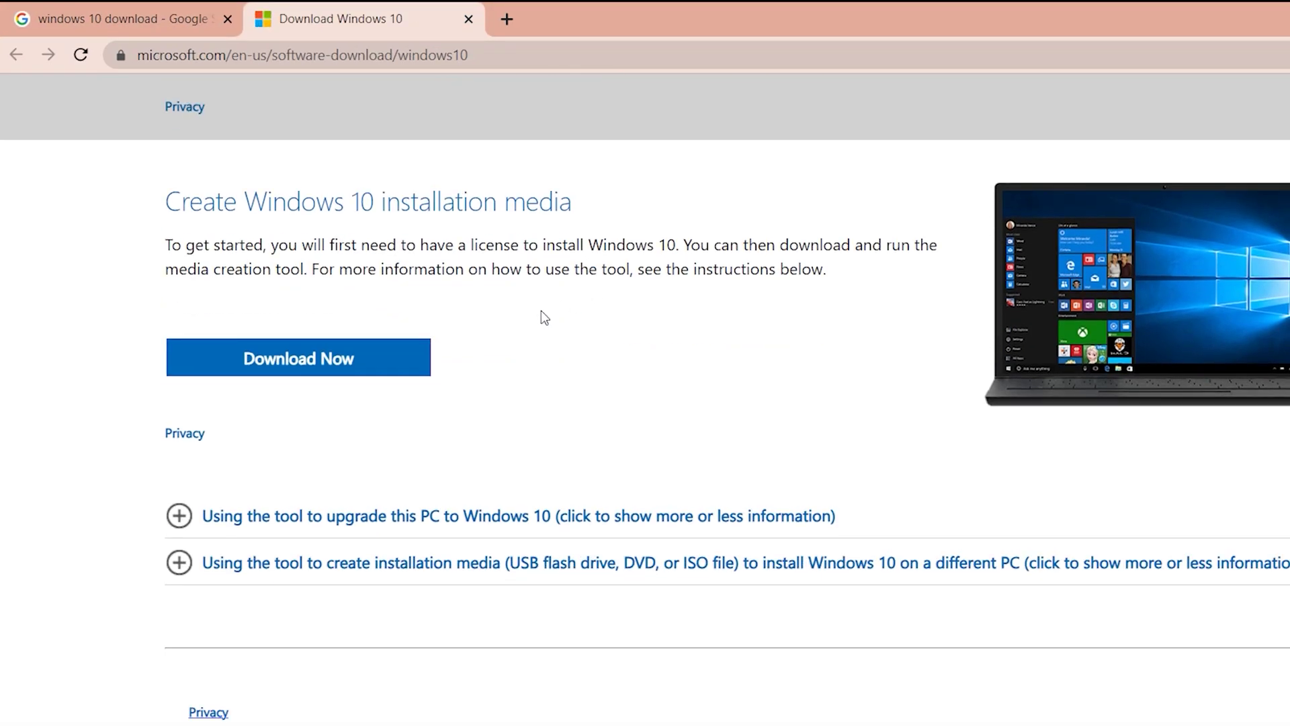
left_click(300, 363)
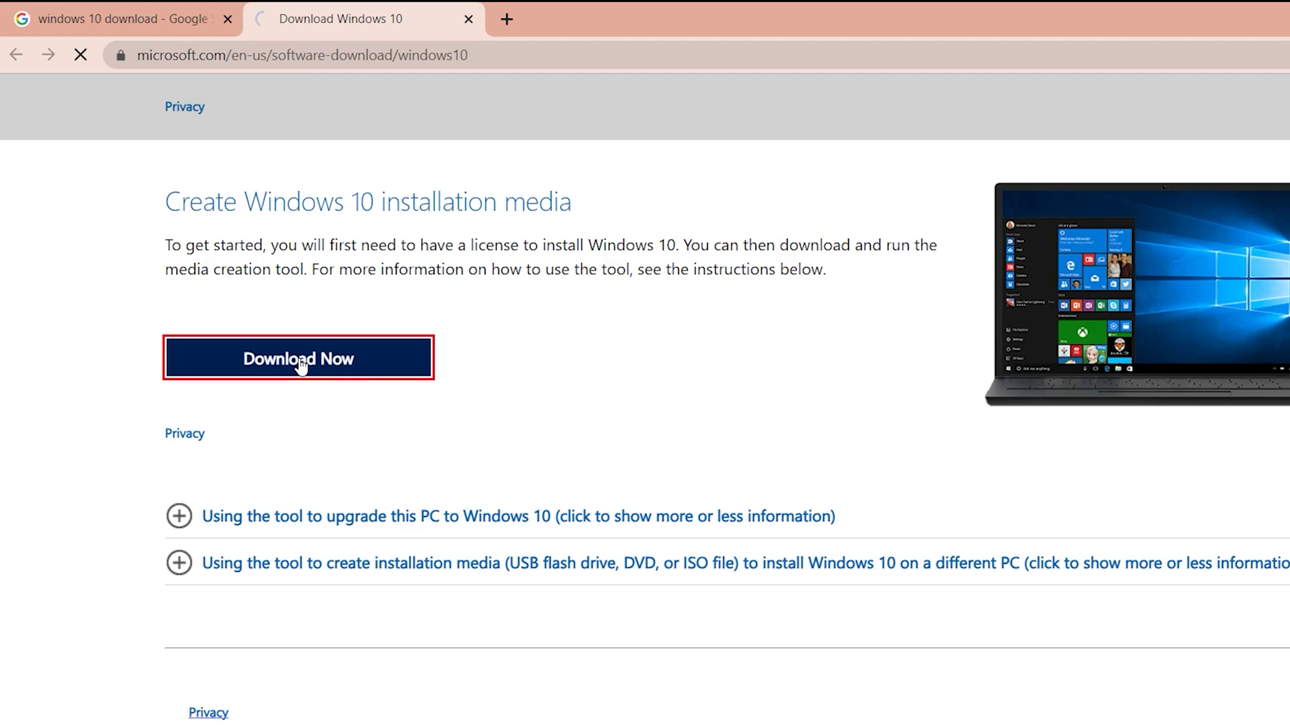
left_click(1289, 54)
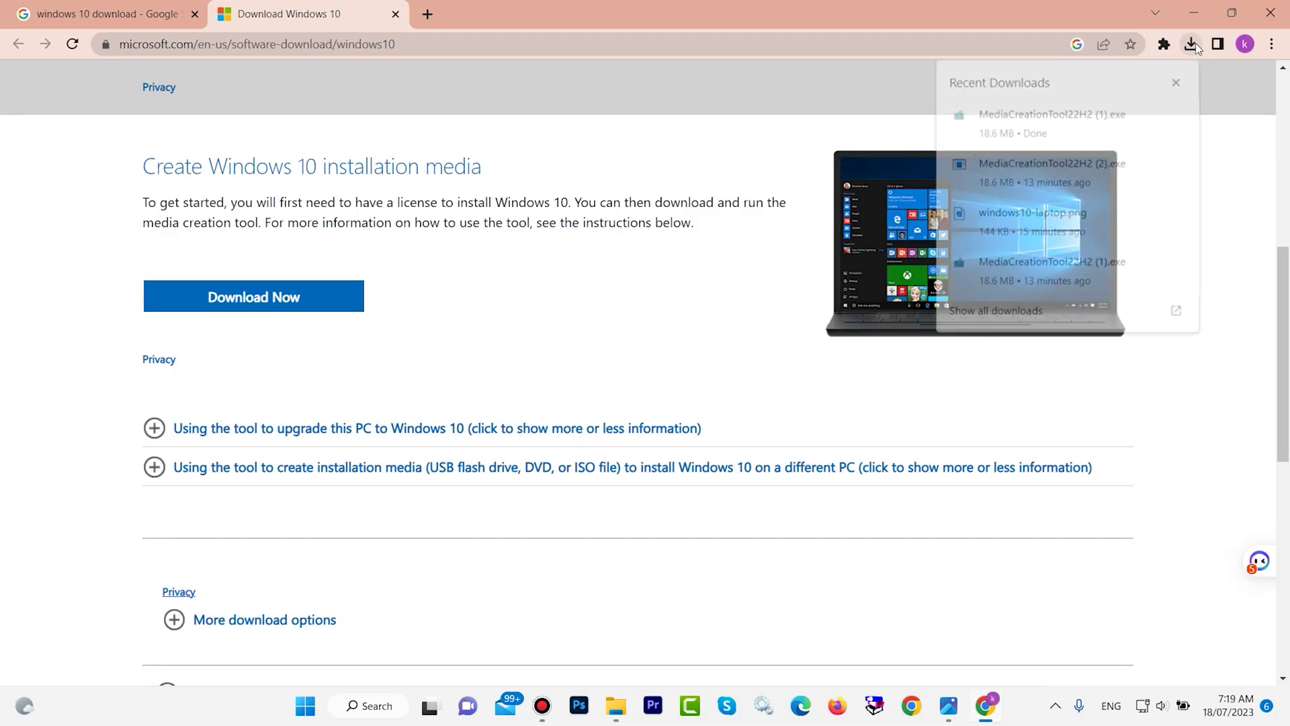
left_click(1048, 124)
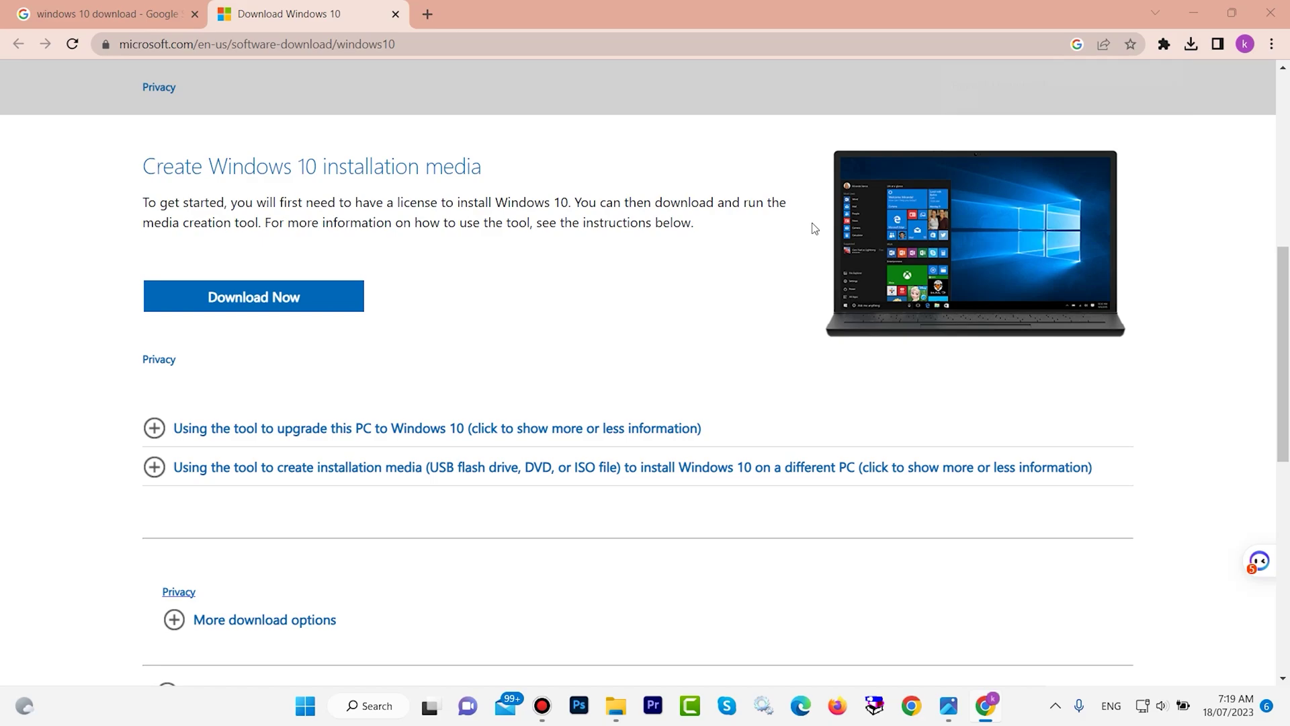
left_click(1193, 12)
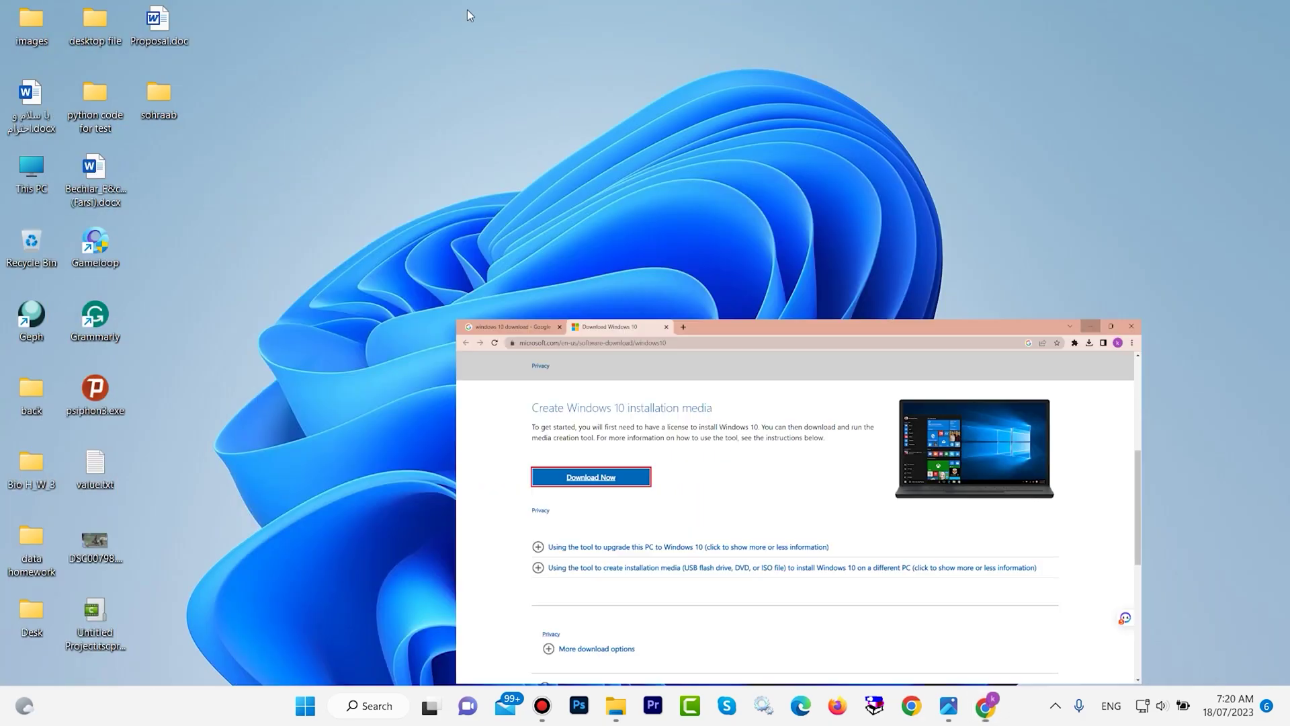
Copy MediaCreationTool22H2 (1).exe from the Downloads folder.
double_click(30, 184)
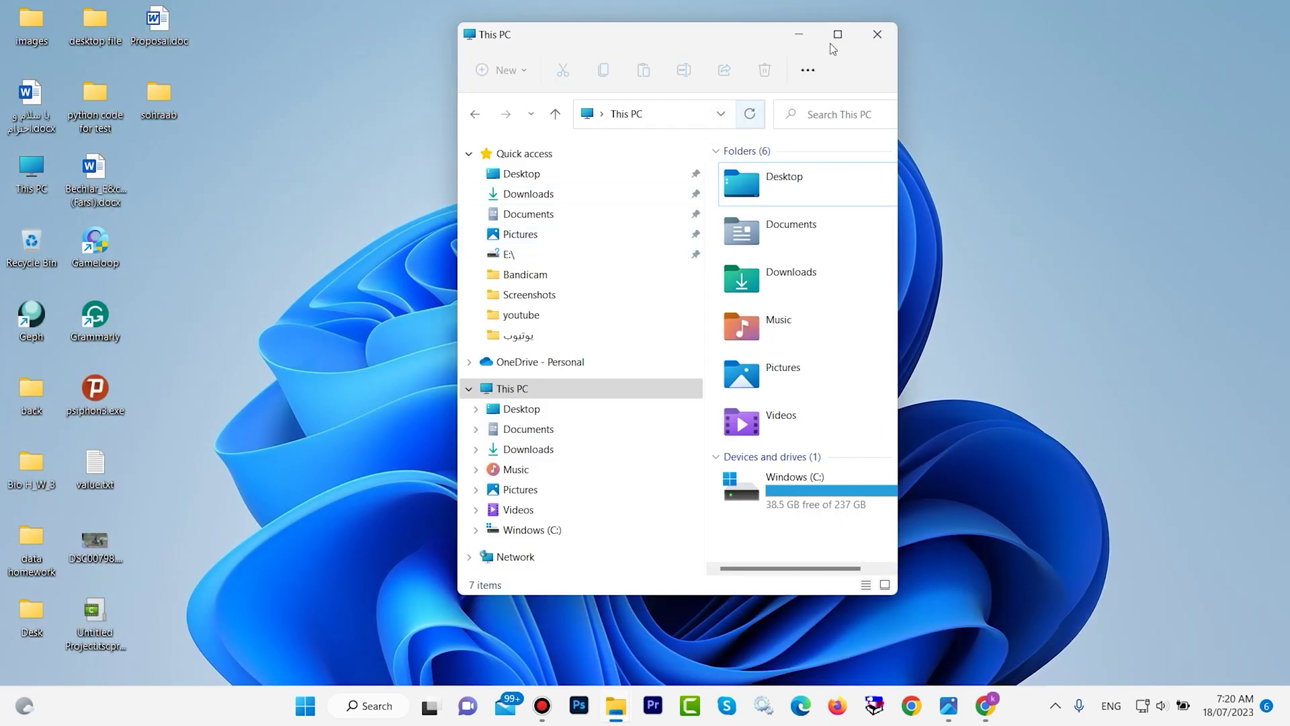
left_click(834, 37)
double_click(707, 145)
left_click(296, 190)
right_click(302, 191)
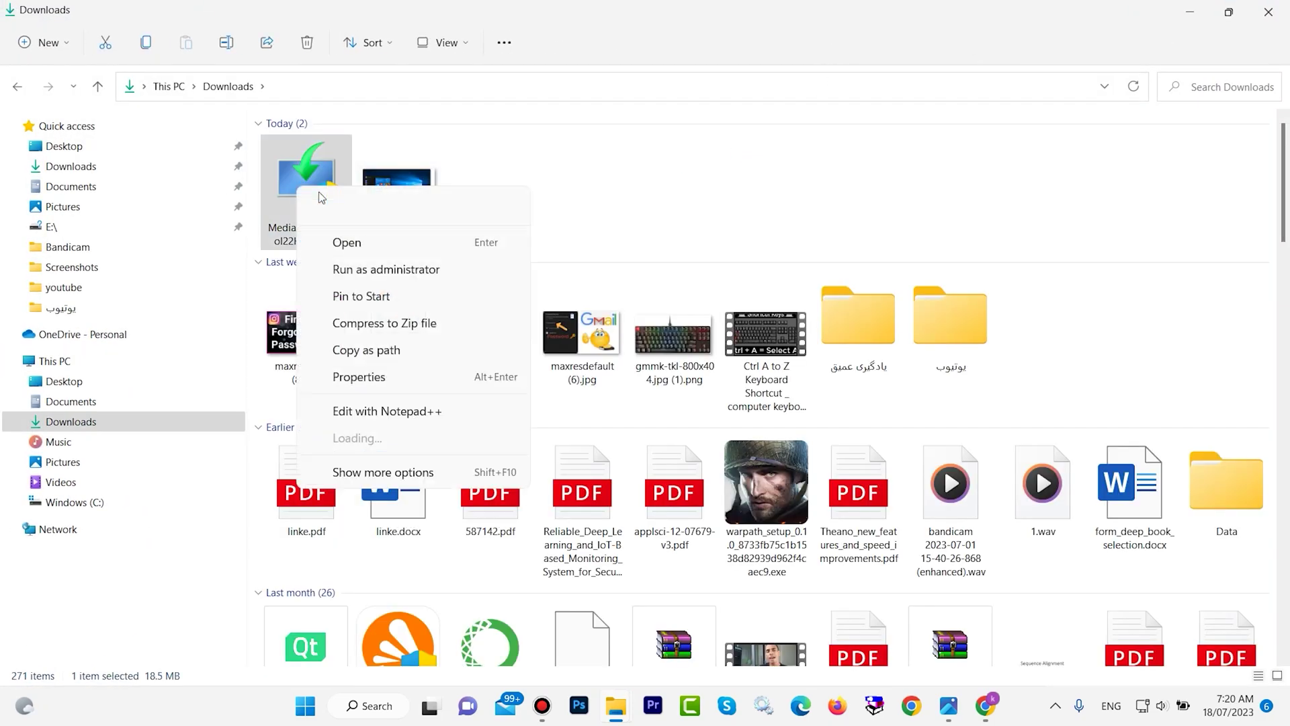
left_click(1077, 6)
Paste the installer onto the desktop and confirm USB Drive (E:) appears in This PC.
left_click(1190, 12)
right_click(598, 91)
left_click(500, 193)
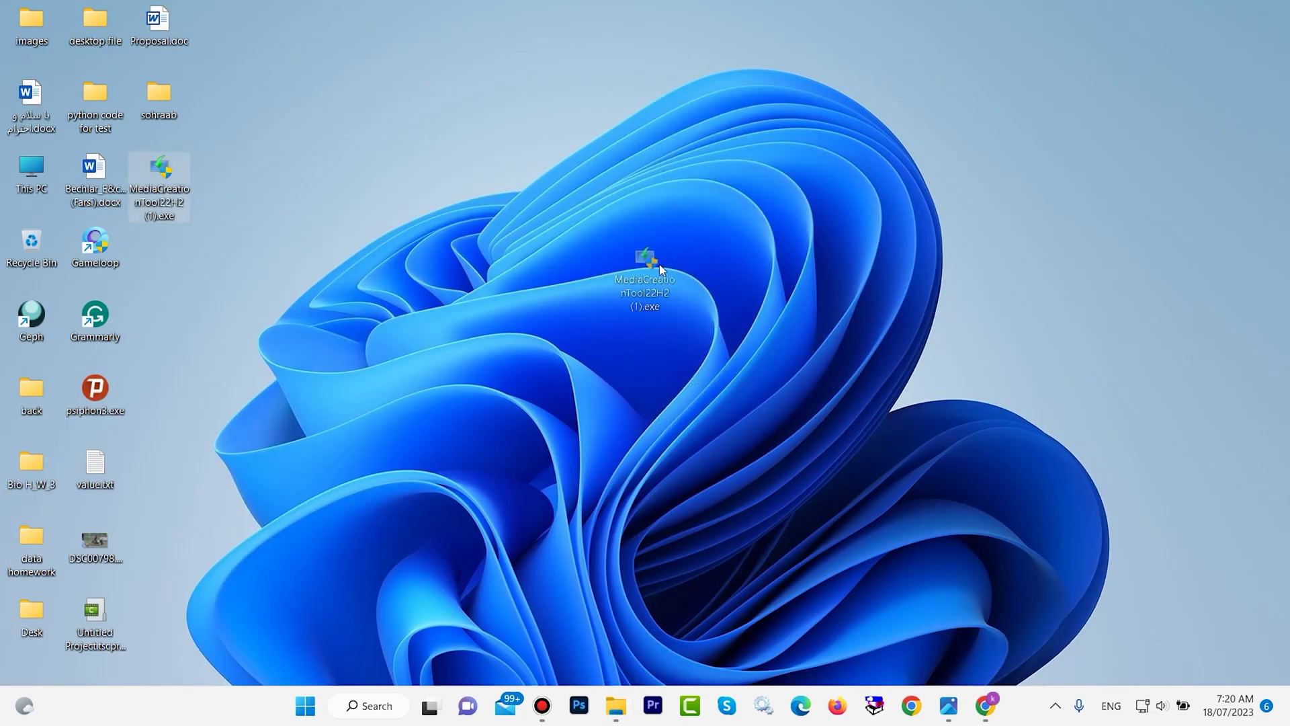
left_click(281, 200)
key("super+e")
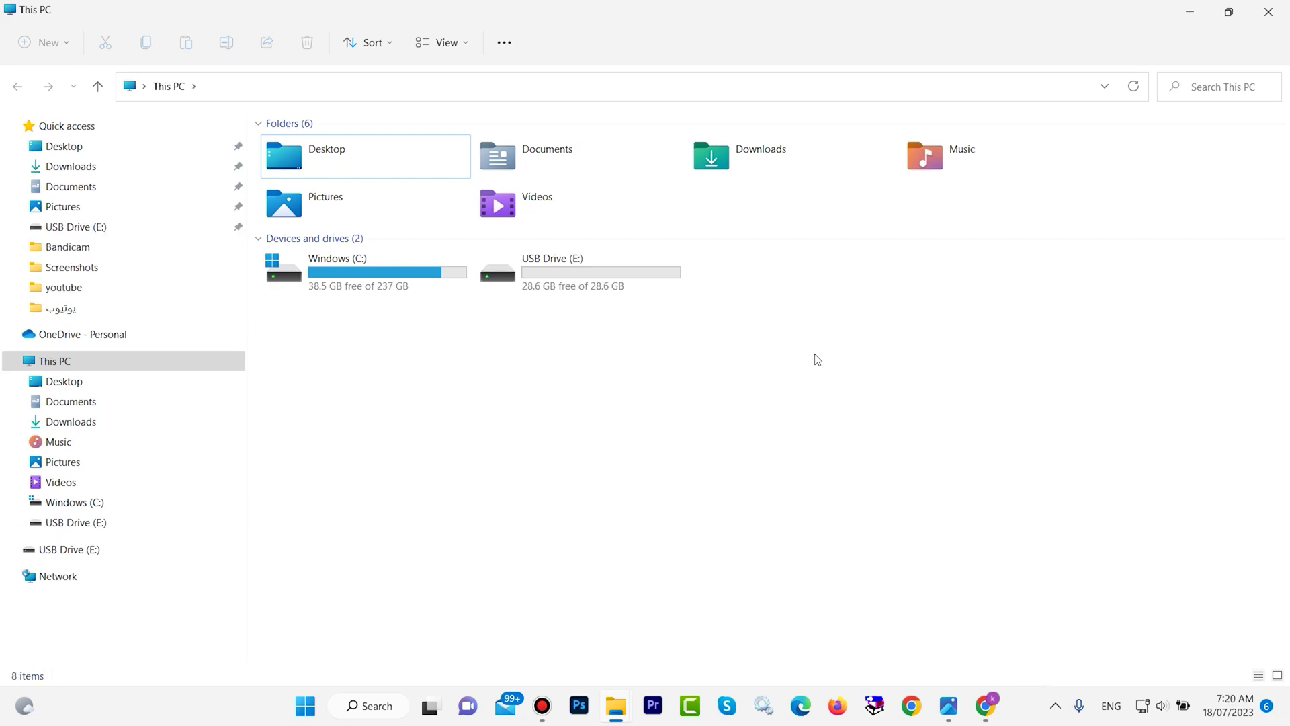
left_click(1190, 10)
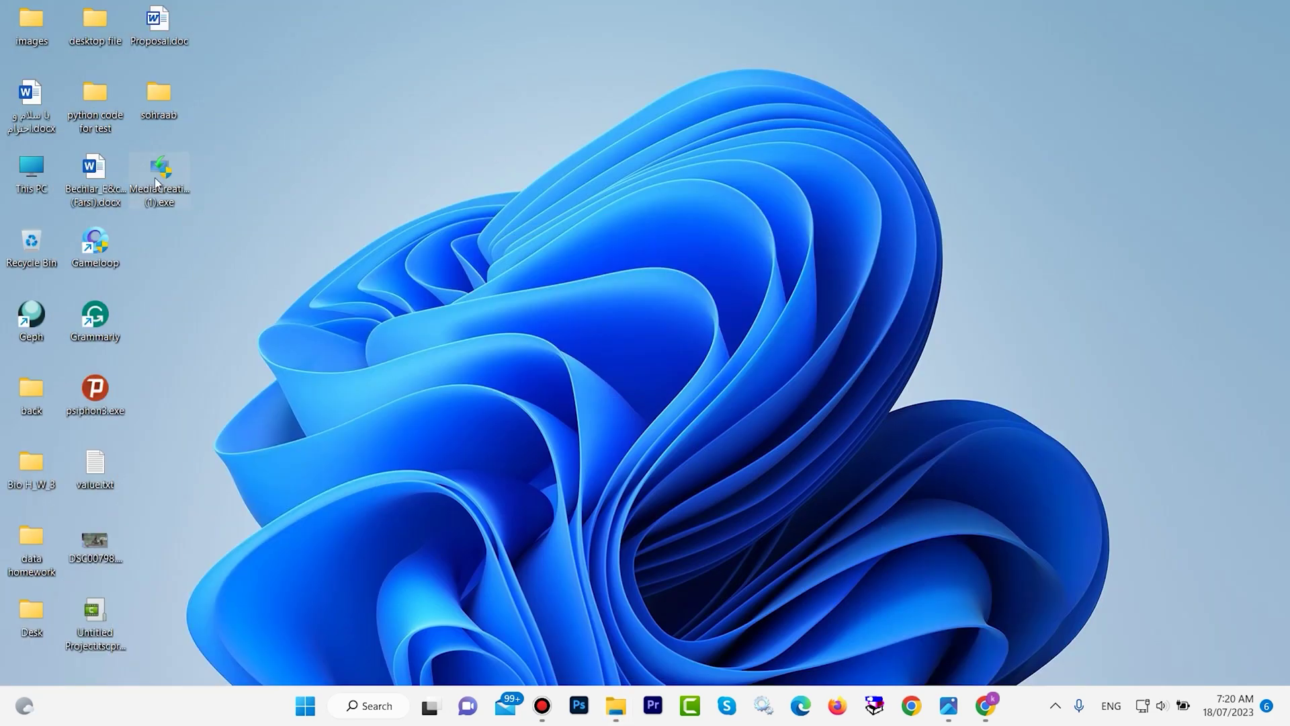
Launch the Media Creation Tool from the desktop and accept its licence terms.
double_click(168, 170)
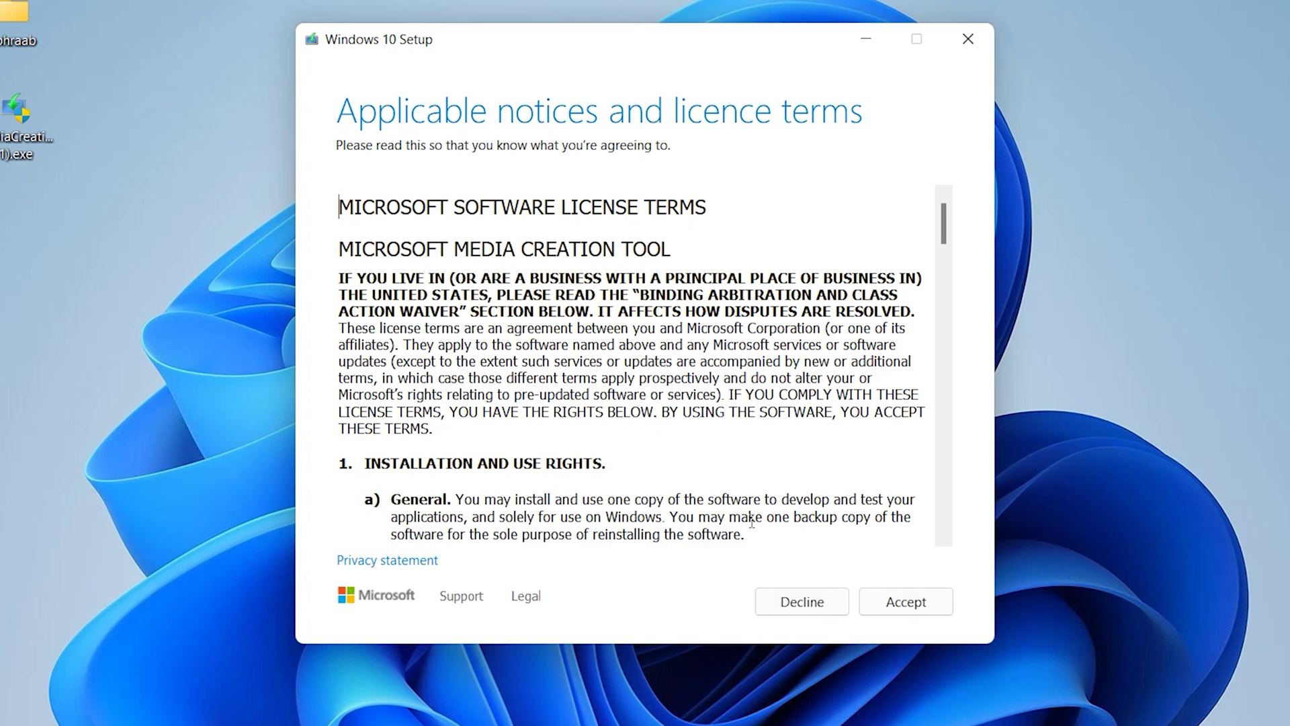
scroll(561, 256, "down", 6)
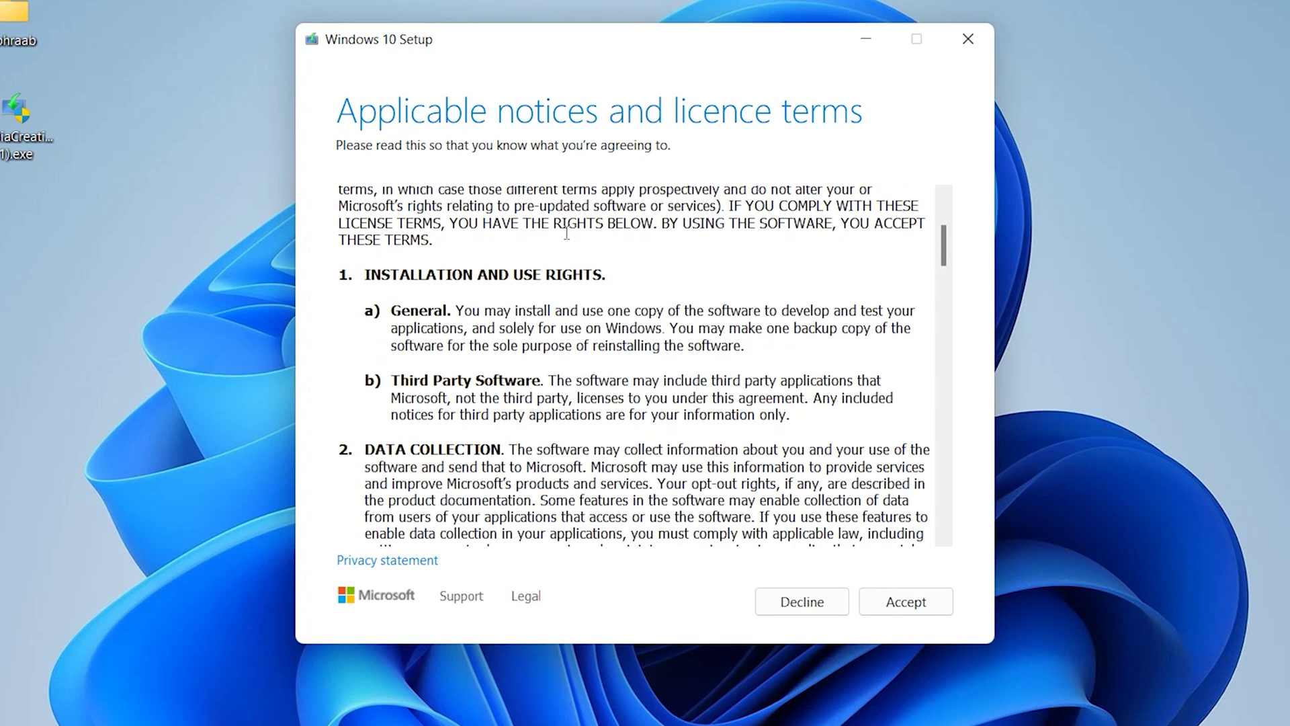
scroll(565, 223, "up", 8)
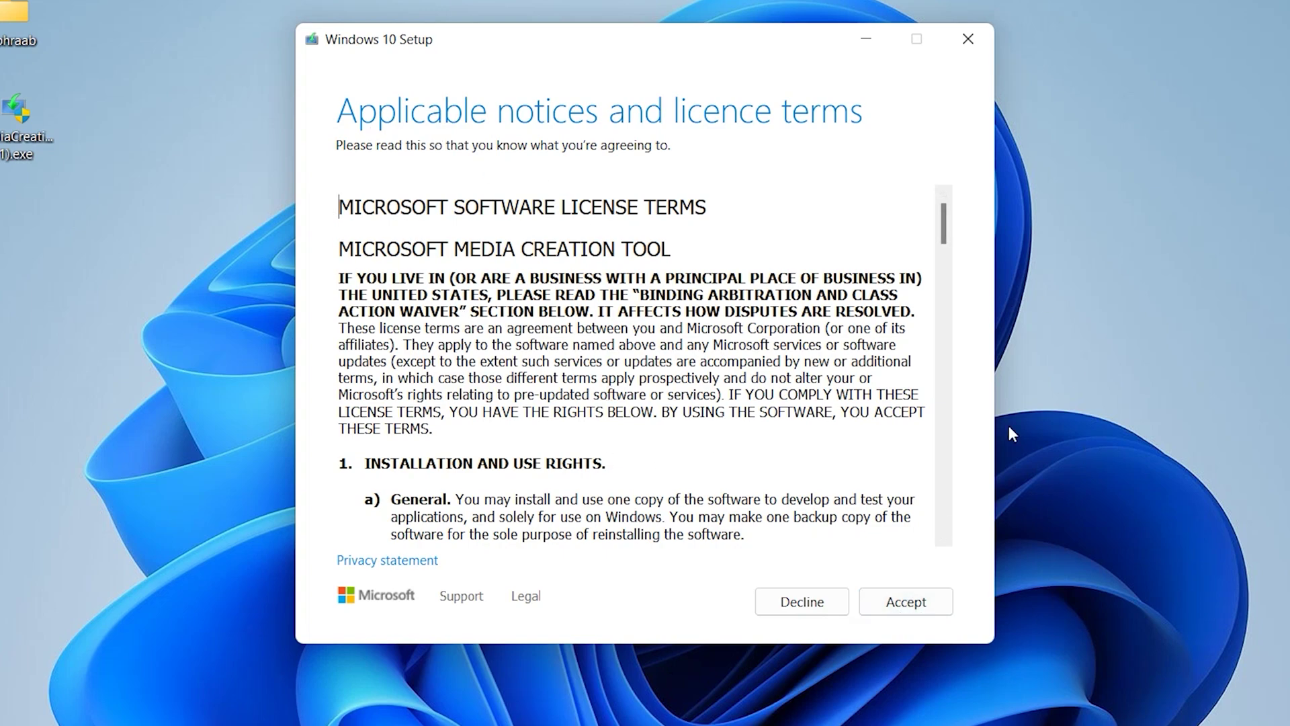
left_click(935, 606)
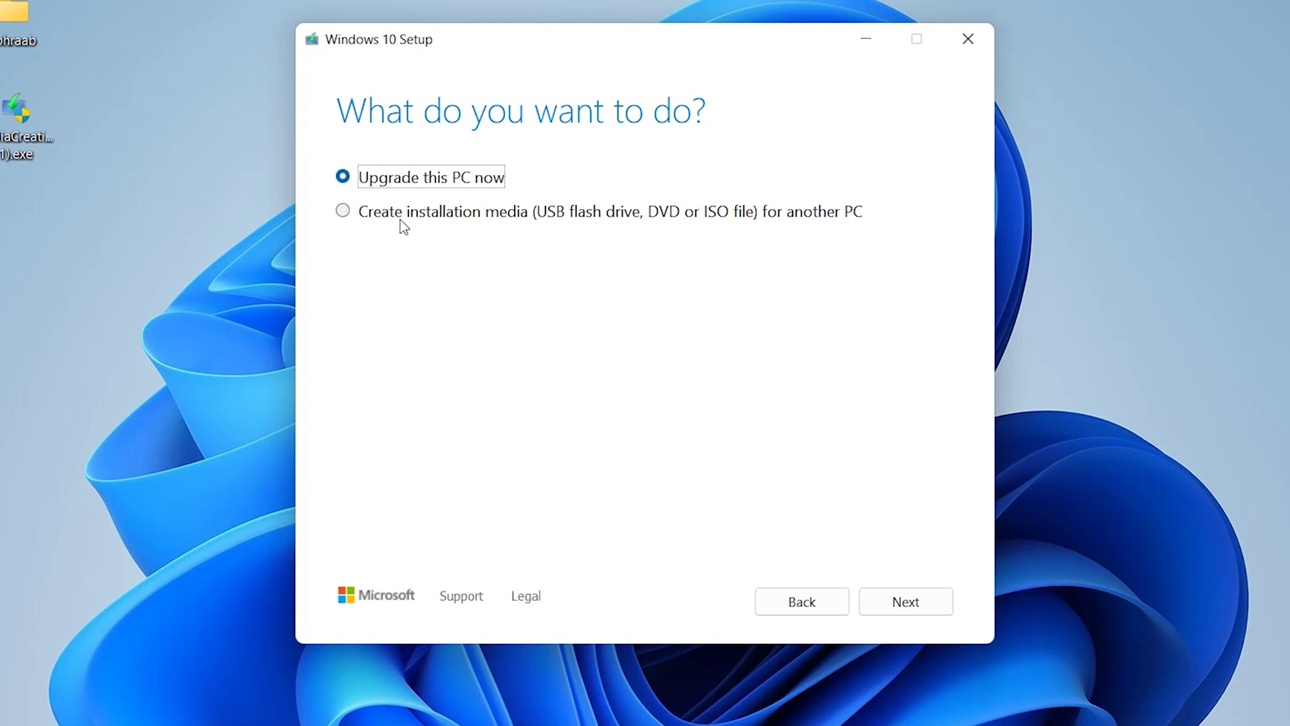
Choose Create installation media with recommended language, edition and architecture, targeting a USB flash drive.
left_click(363, 215)
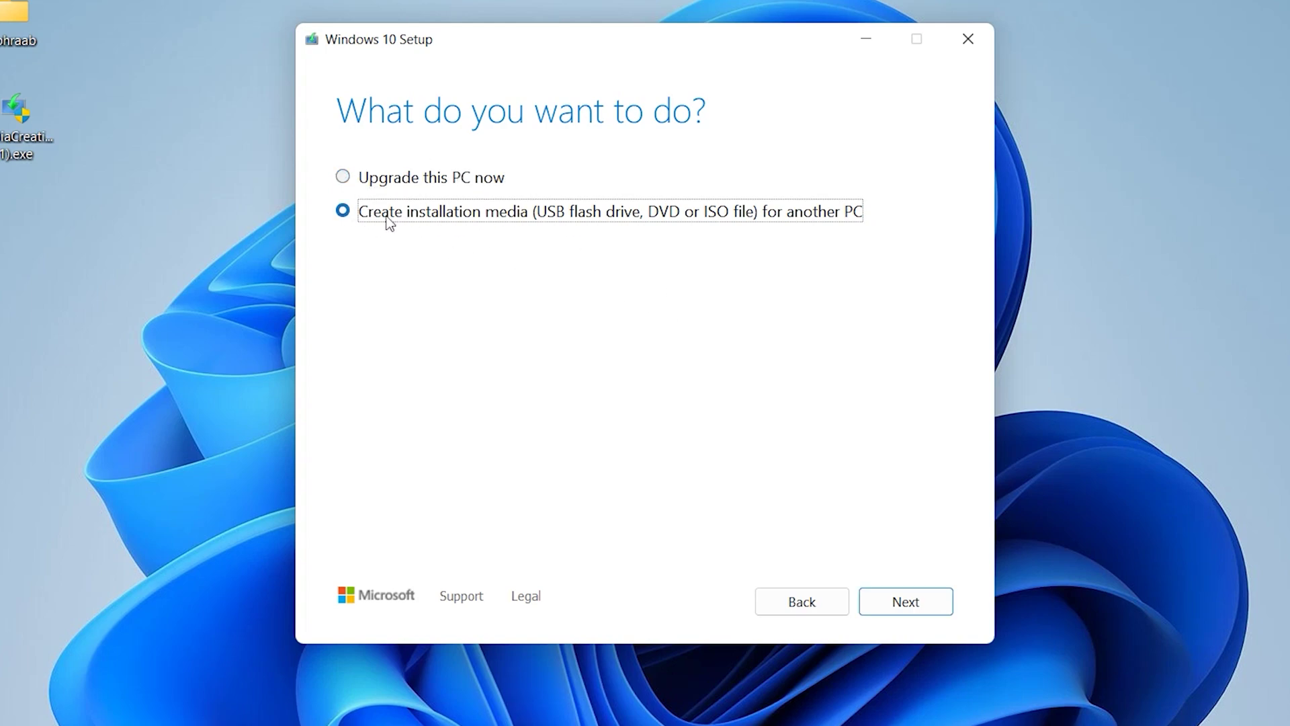
left_click(936, 606)
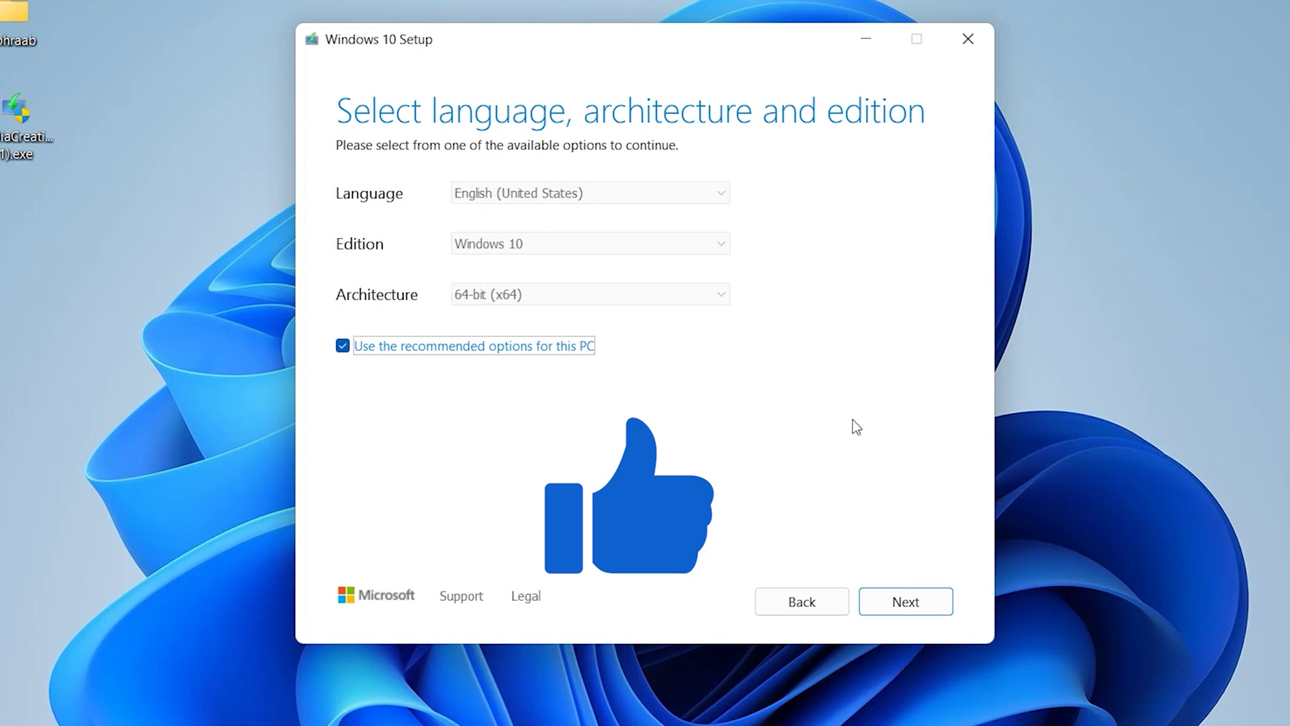
left_click(905, 602)
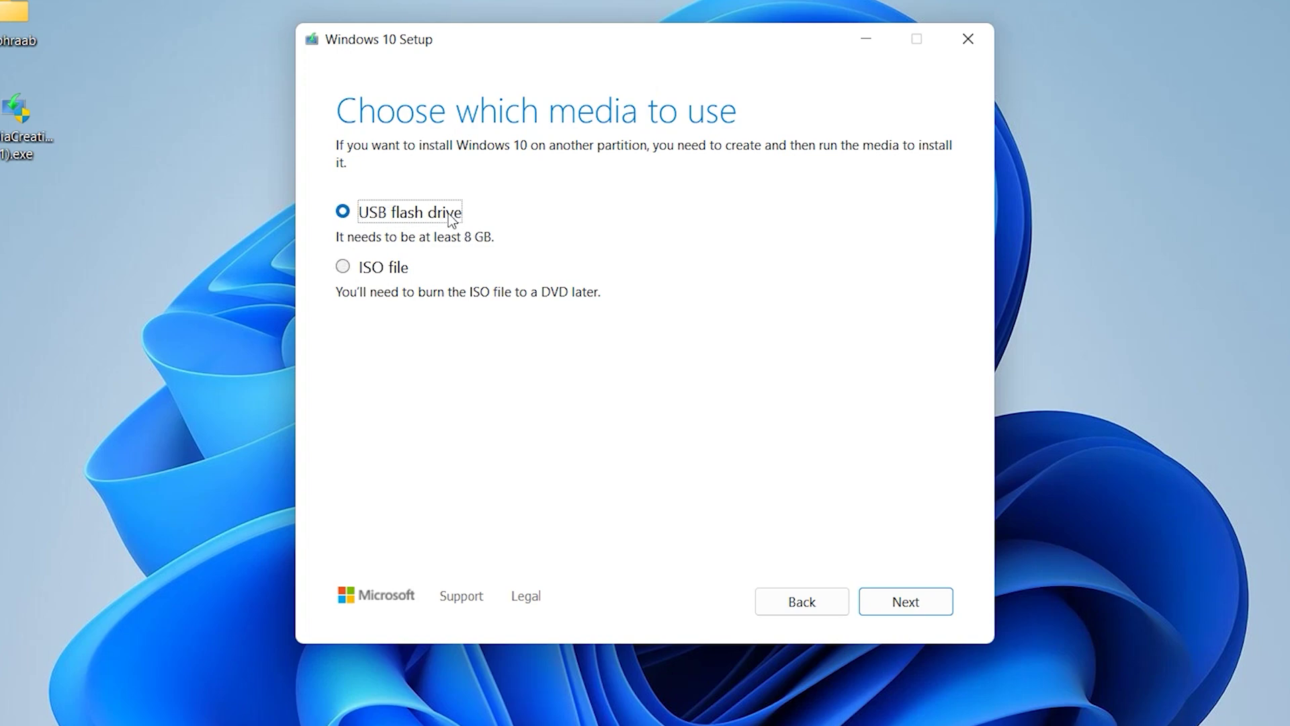
left_click(926, 604)
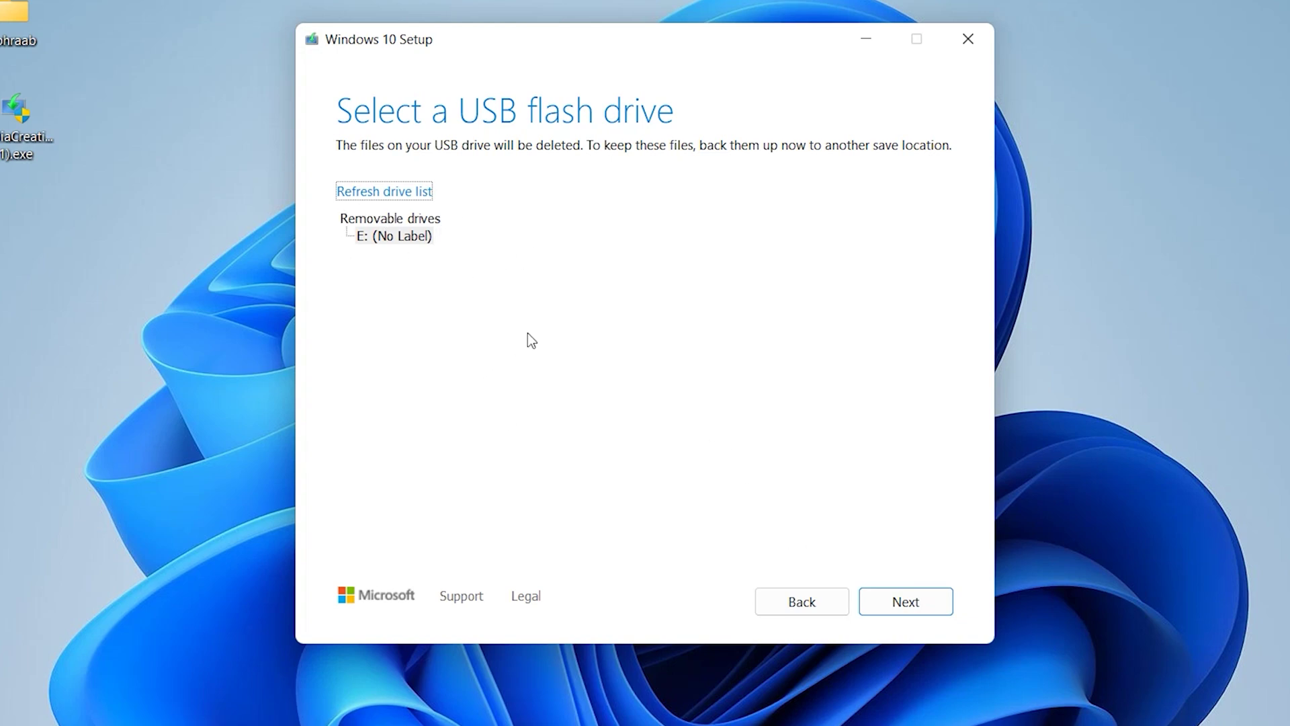
Write Windows 10 to removable drive E: until it becomes the ready ESD-USB (D:) drive.
left_click(902, 598)
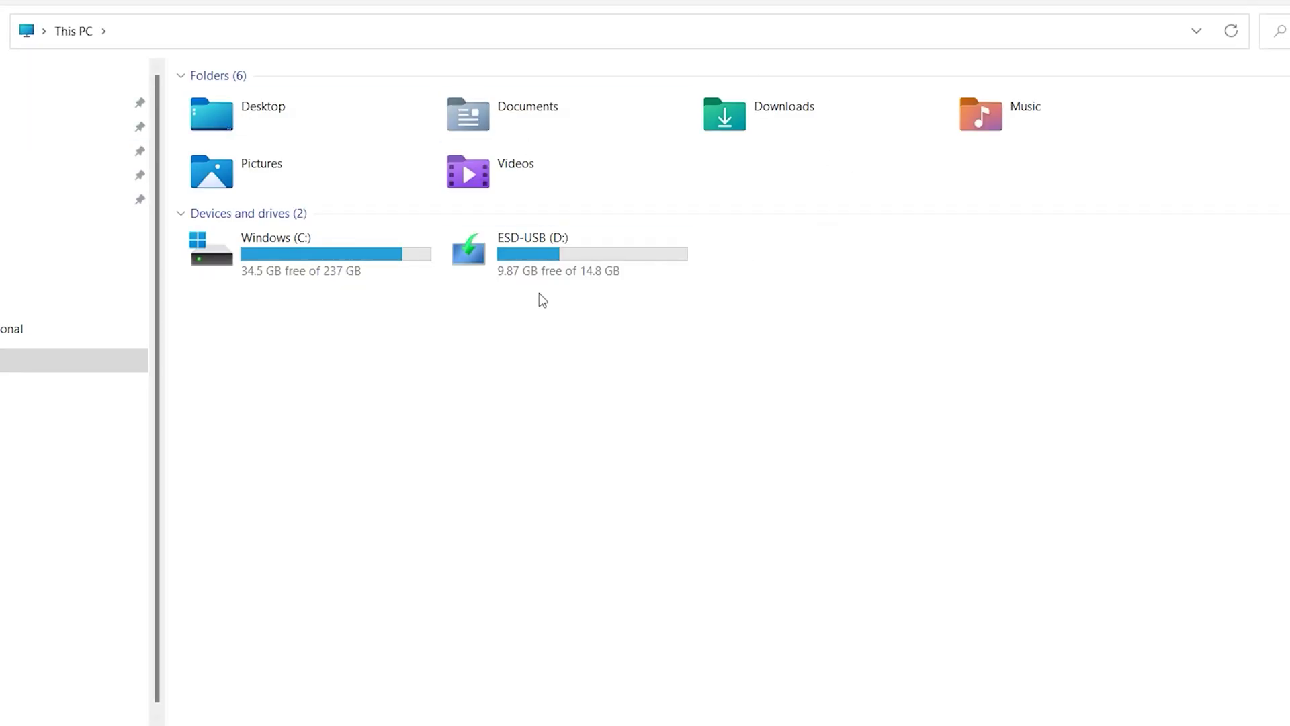
left_click_drag(711, 334, 469, 242)
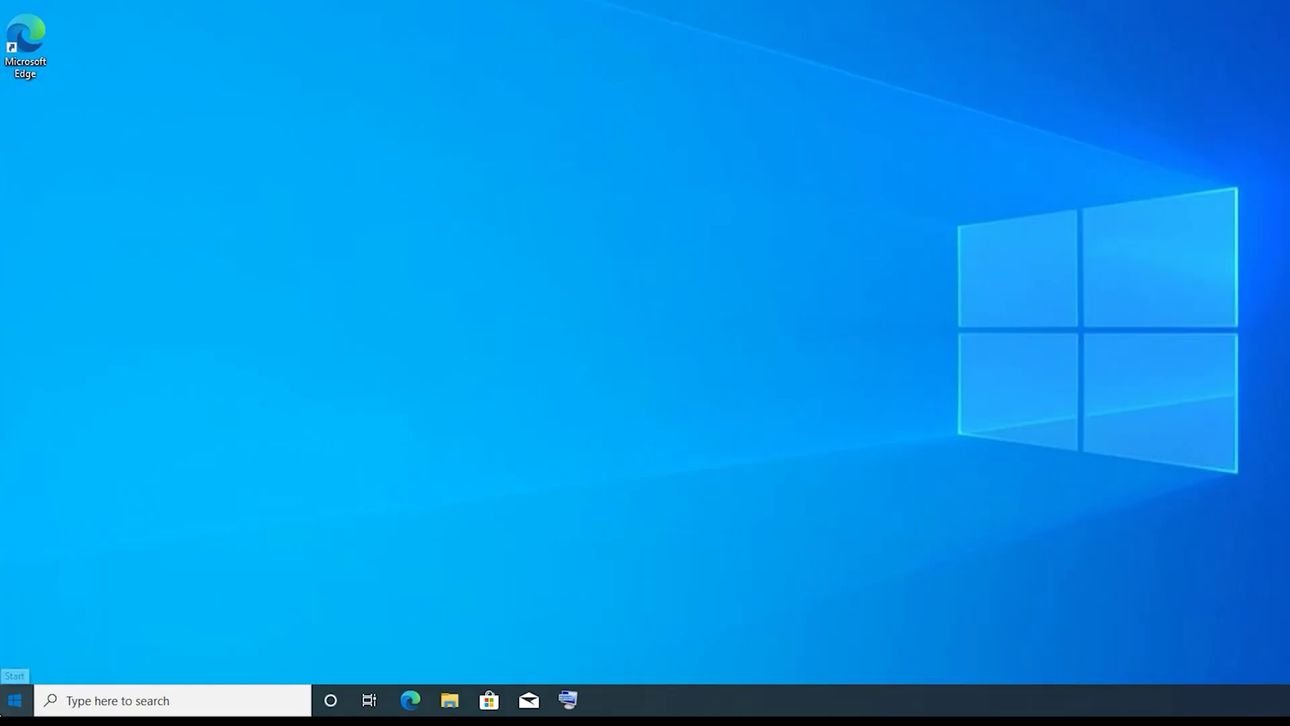
Restart the PC to boot Windows Setup from USB, keep English (United States), and begin installing.
left_click(14, 700)
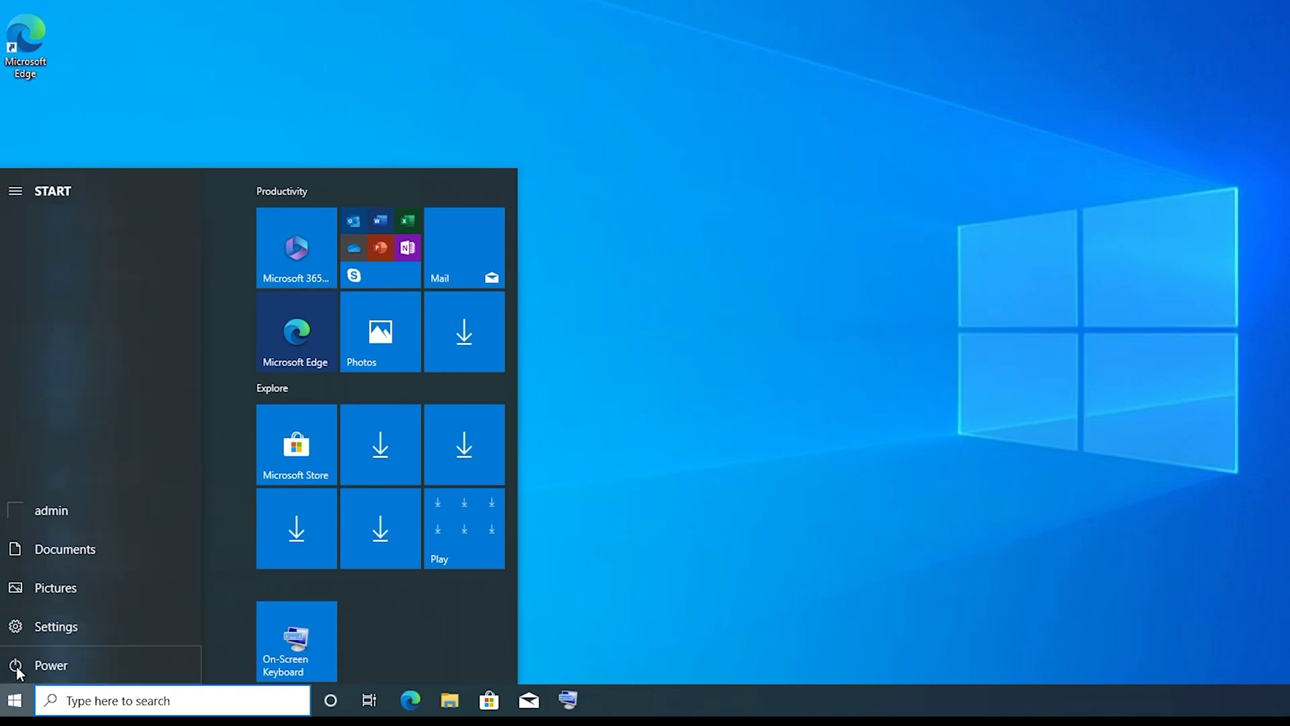
left_click(17, 666)
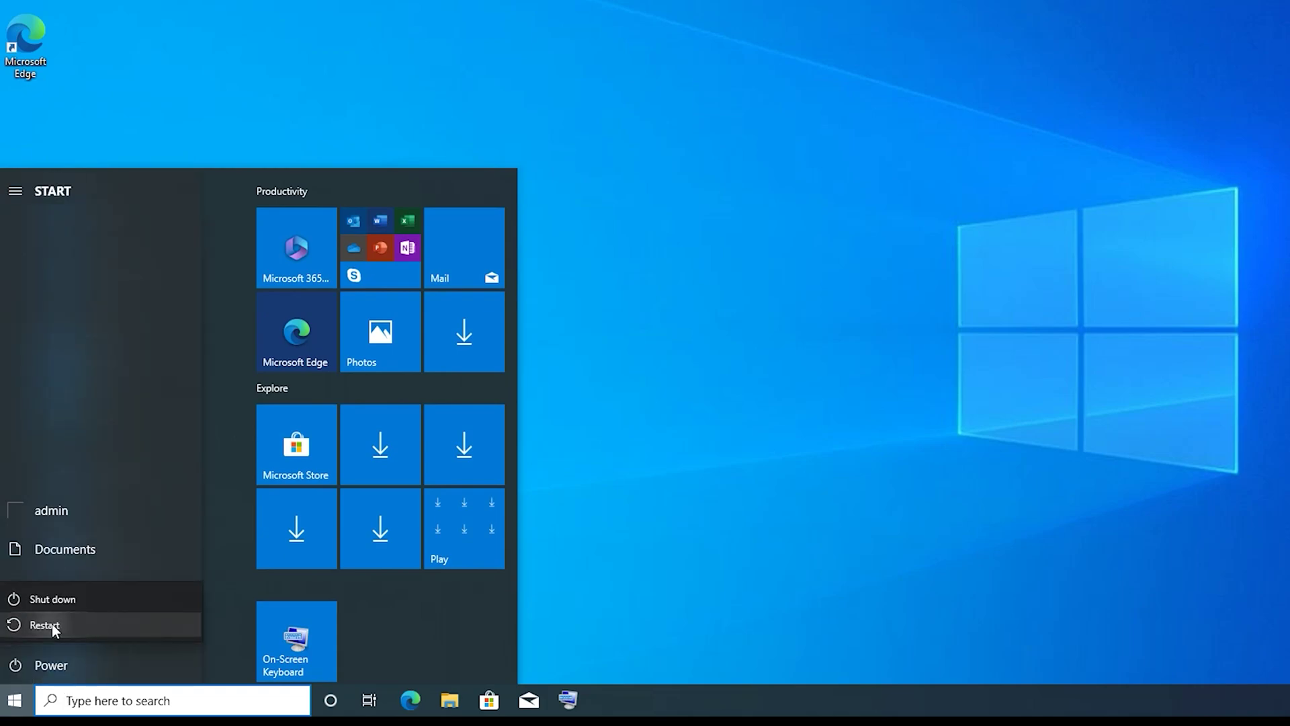
left_click(51, 624)
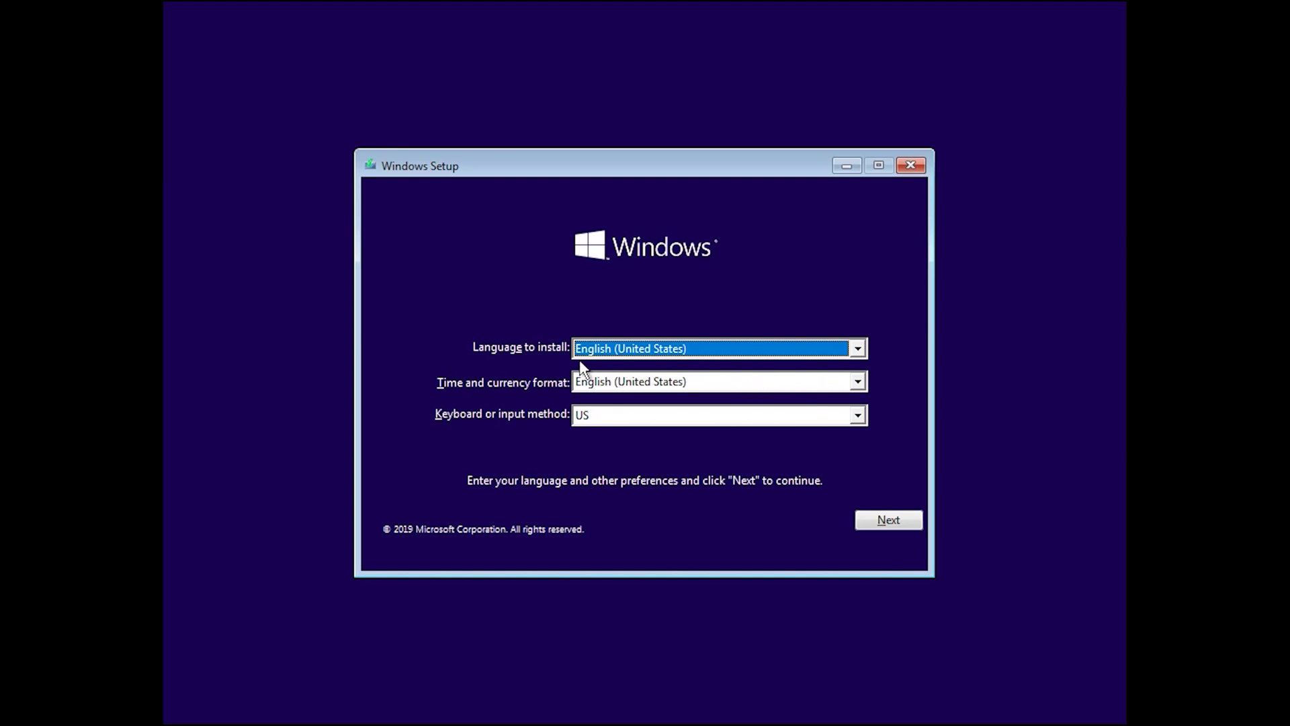
left_click(900, 521)
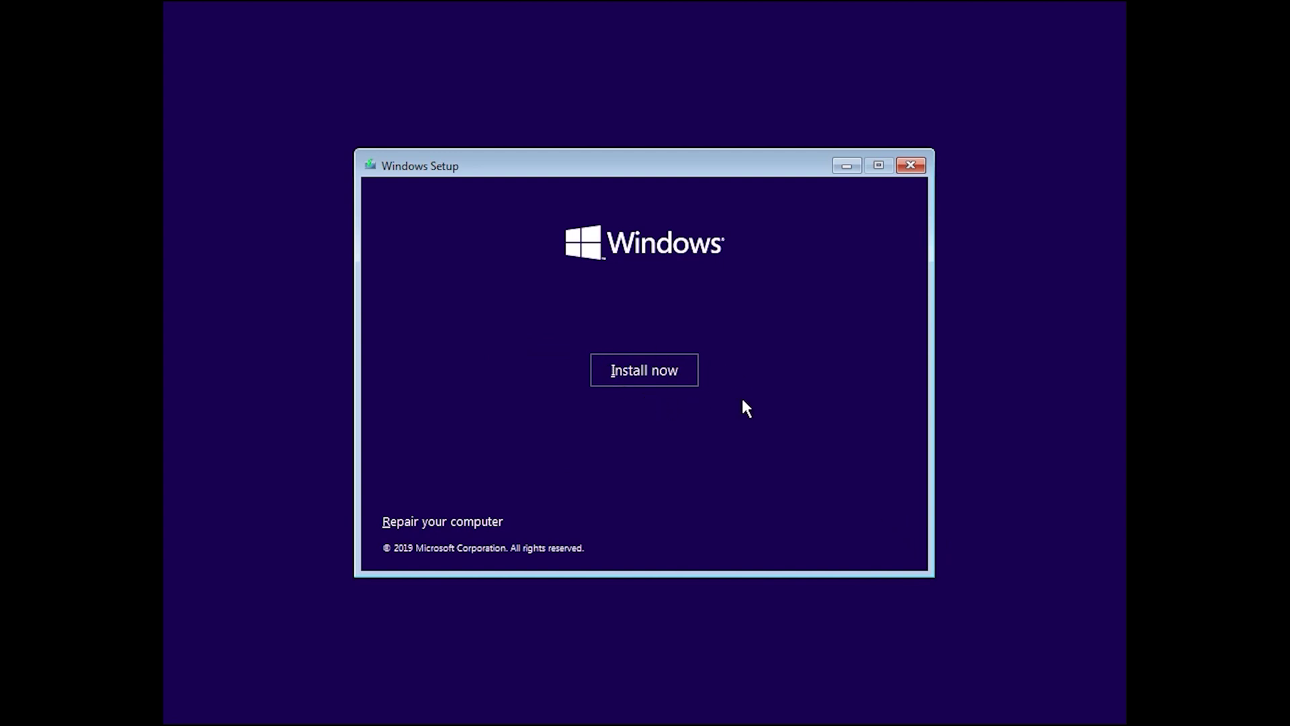
left_click(622, 371)
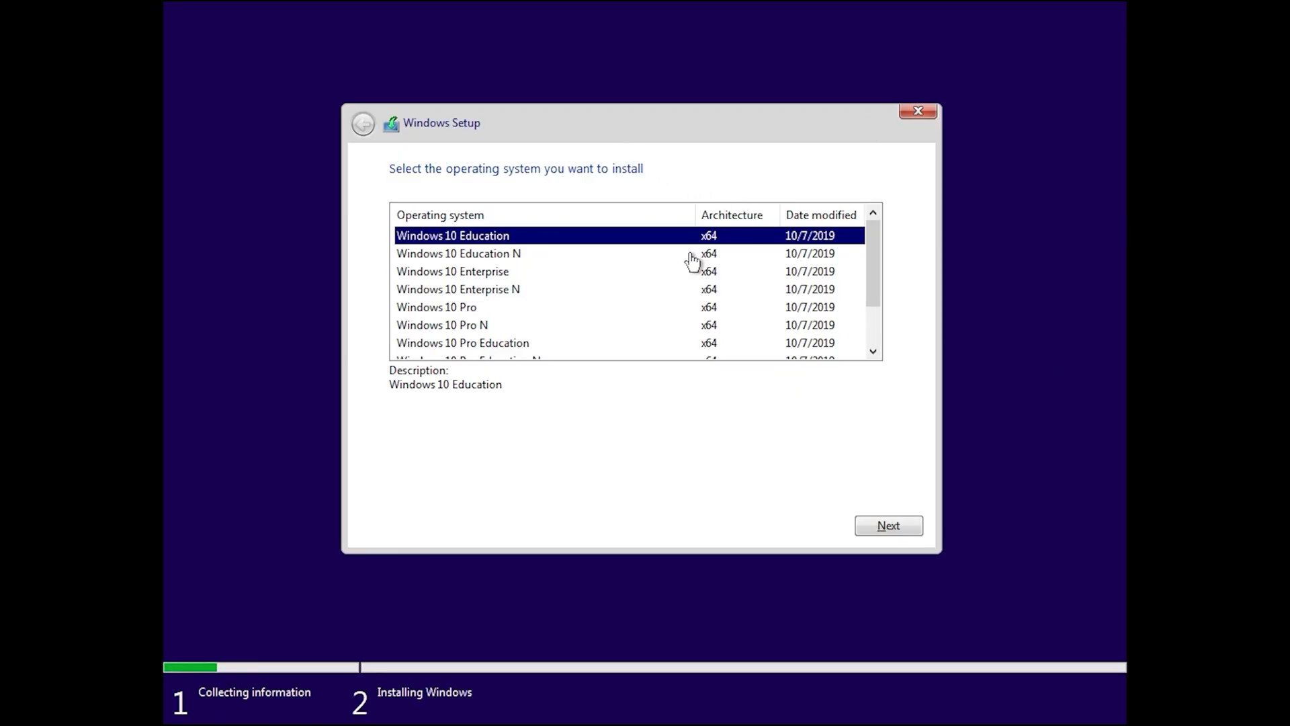
Select the Windows 10 Pro edition and accept the licence terms.
mouse_move(871, 248)
left_mouse_down()
mouse_move(881, 348)
mouse_move(869, 227)
left_mouse_up()
left_click(443, 310)
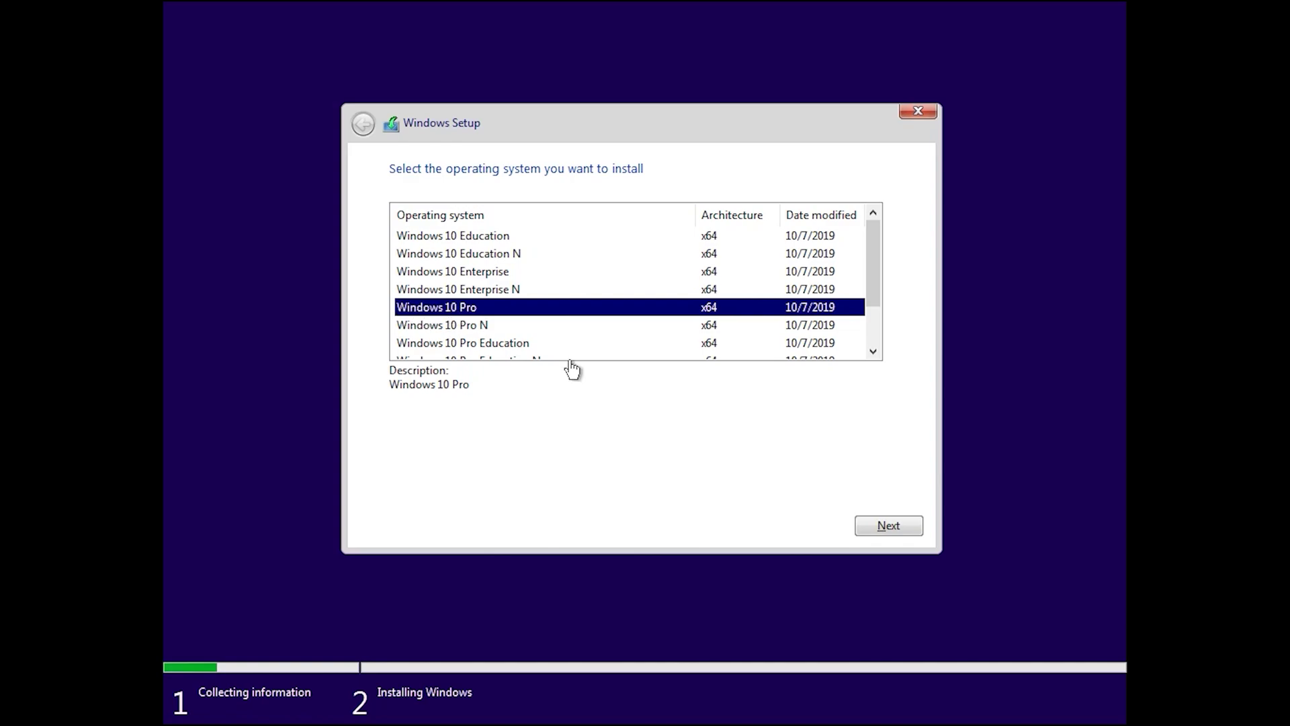
left_click(888, 524)
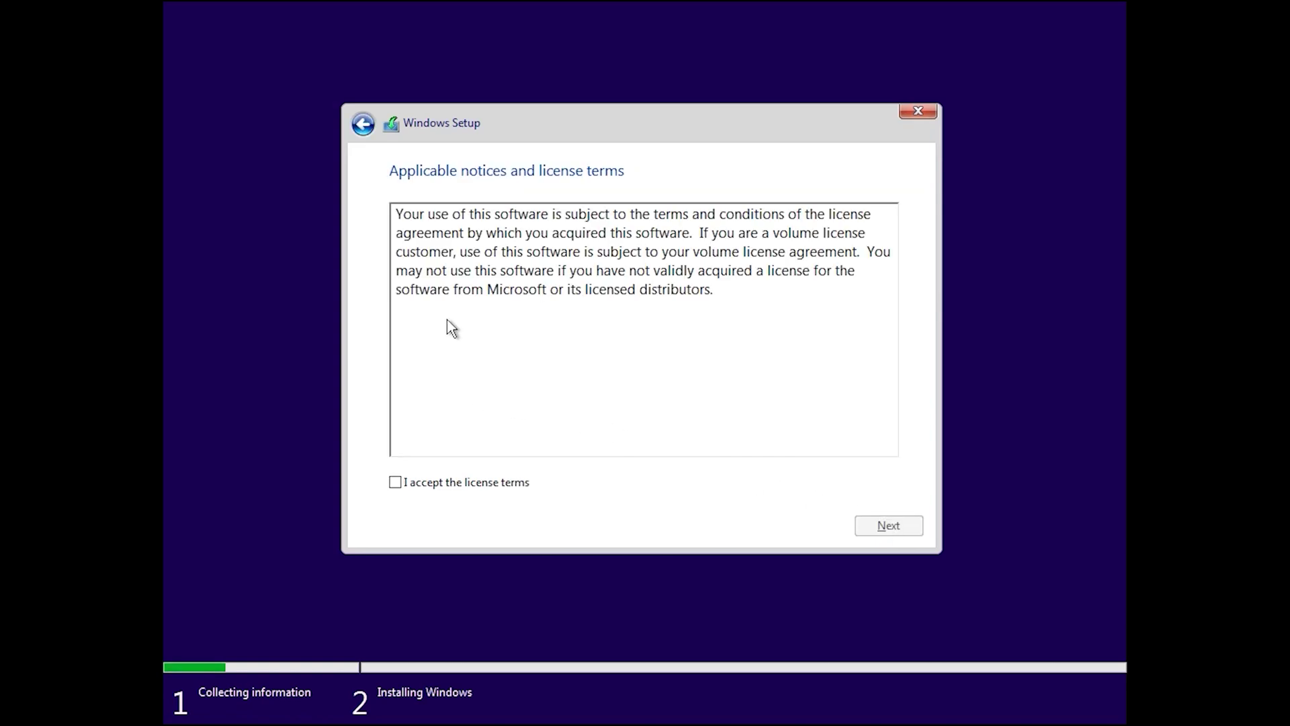
left_click(395, 483)
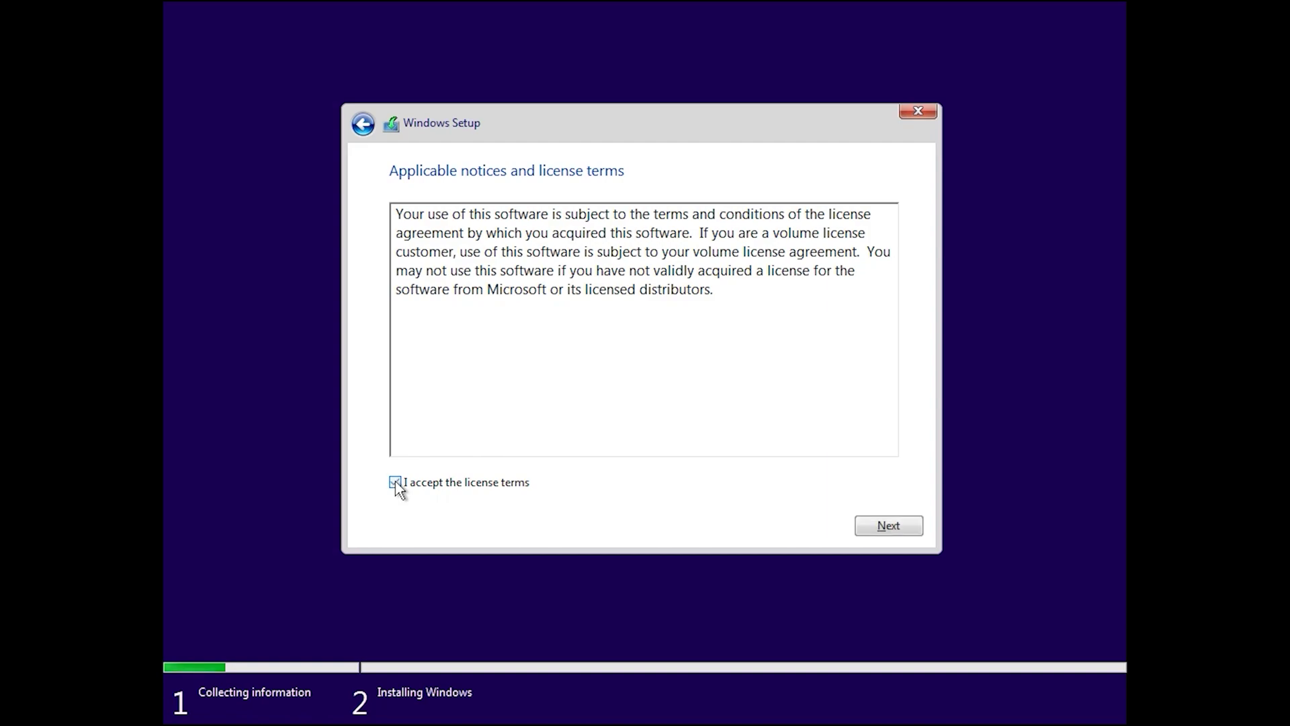
left_click(887, 528)
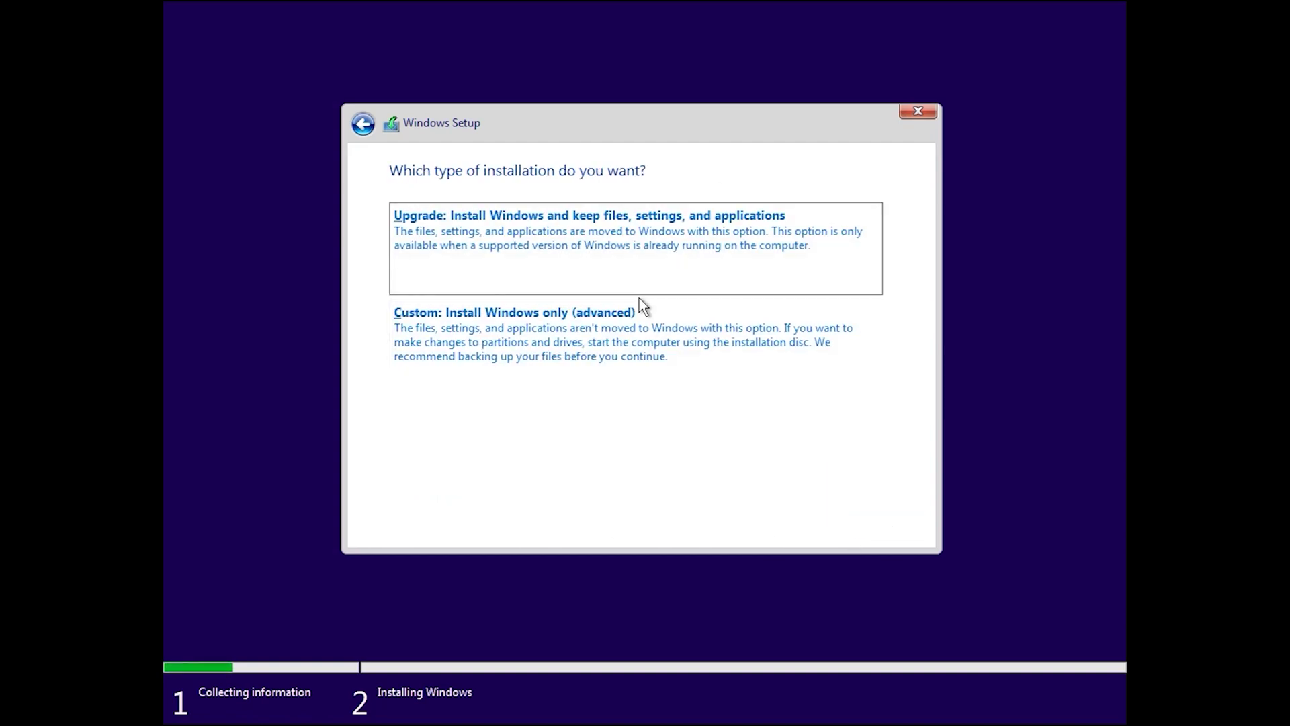
Choose Custom install, format Drive 0 Partition 2, and install Windows onto it.
left_click(445, 342)
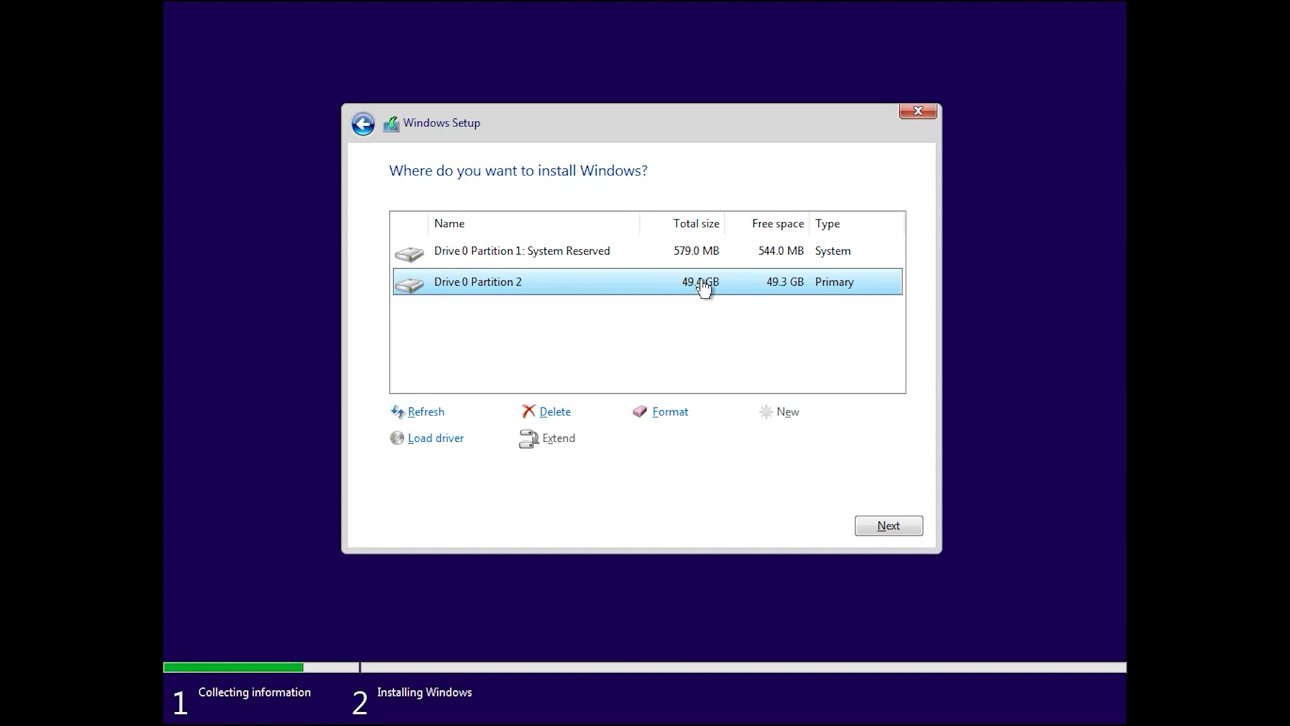
left_click(669, 411)
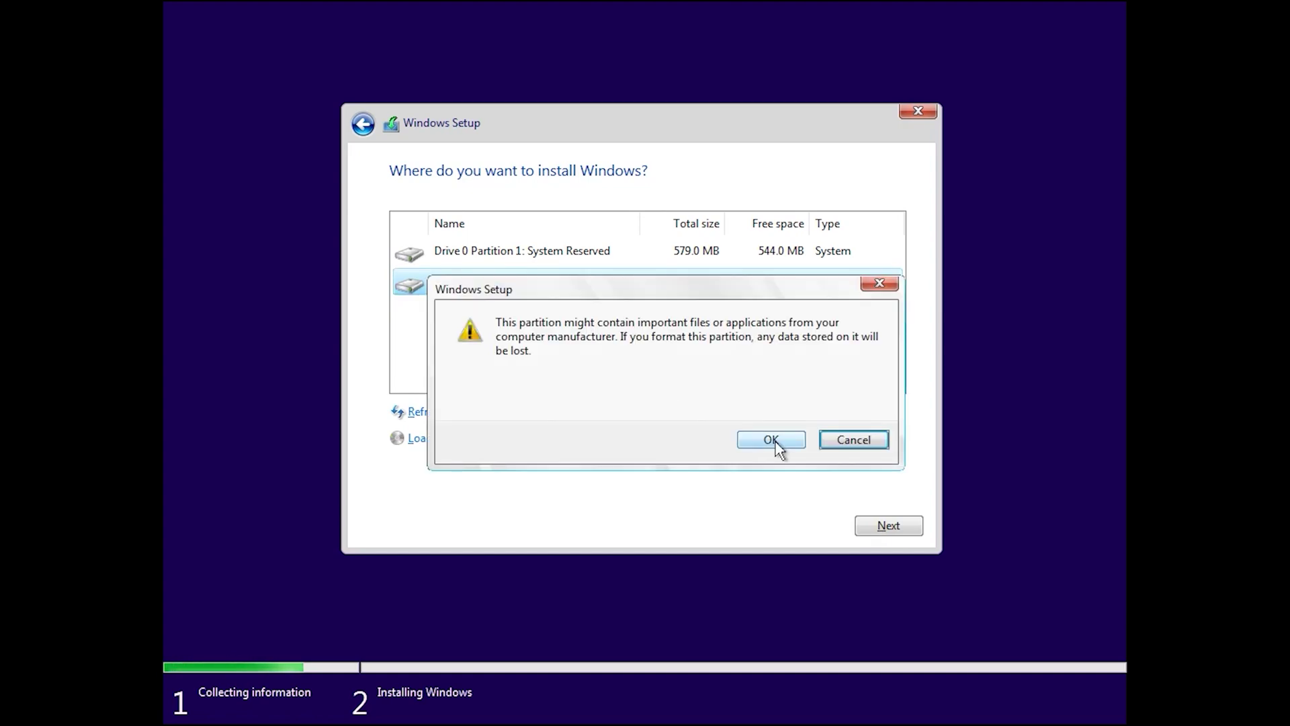
left_click(771, 440)
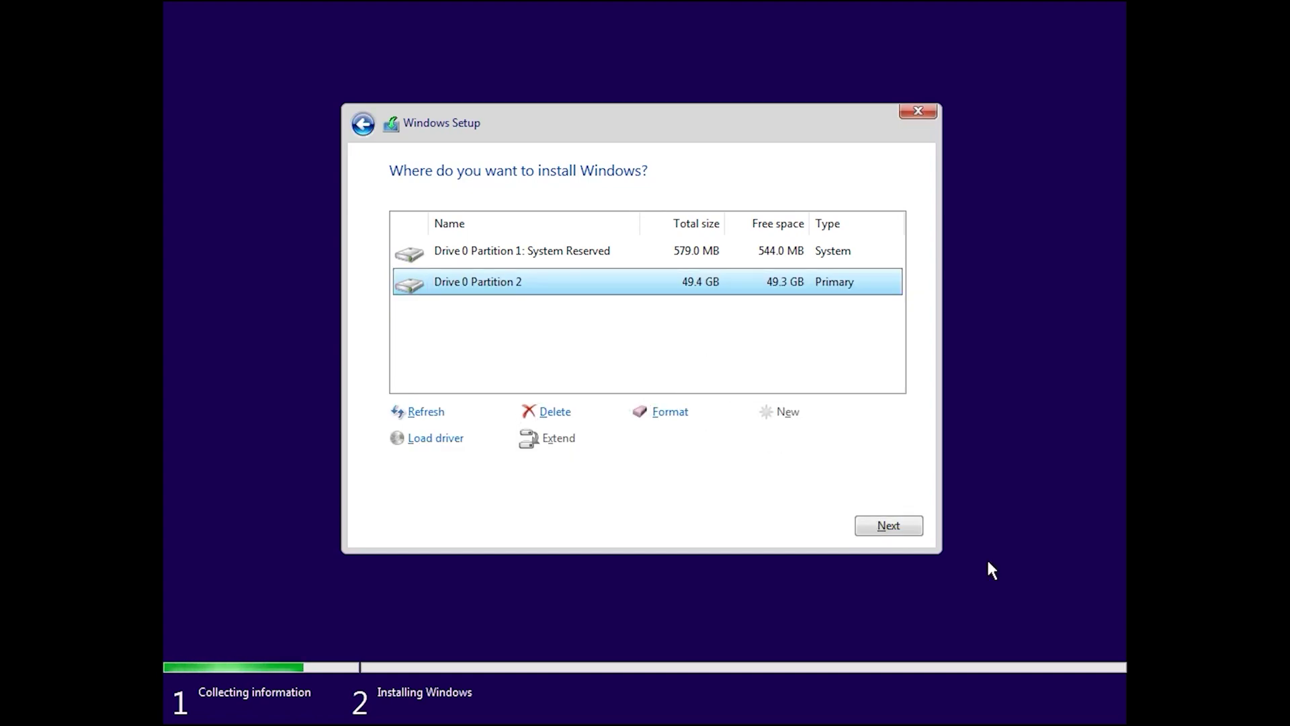
left_click(888, 526)
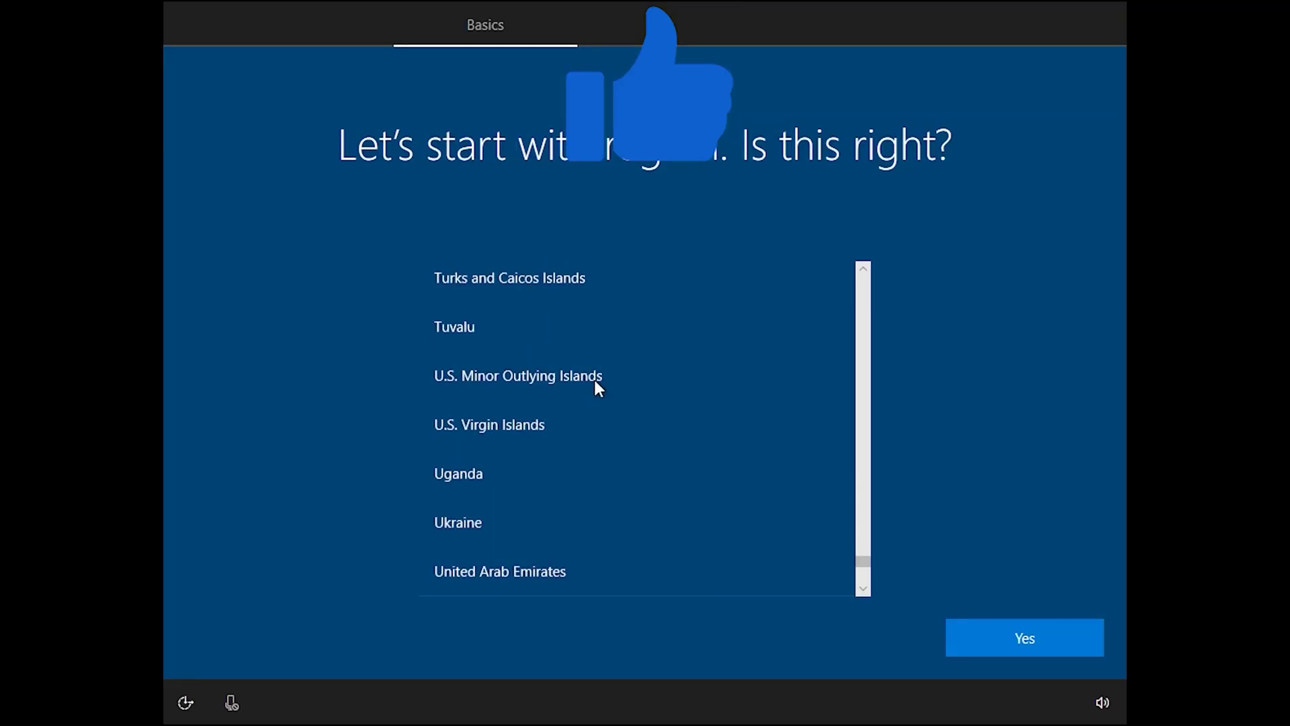
Wait through installation and reboot until the region screen shows United States highlighted.
scroll(590, 348, "down", 1)
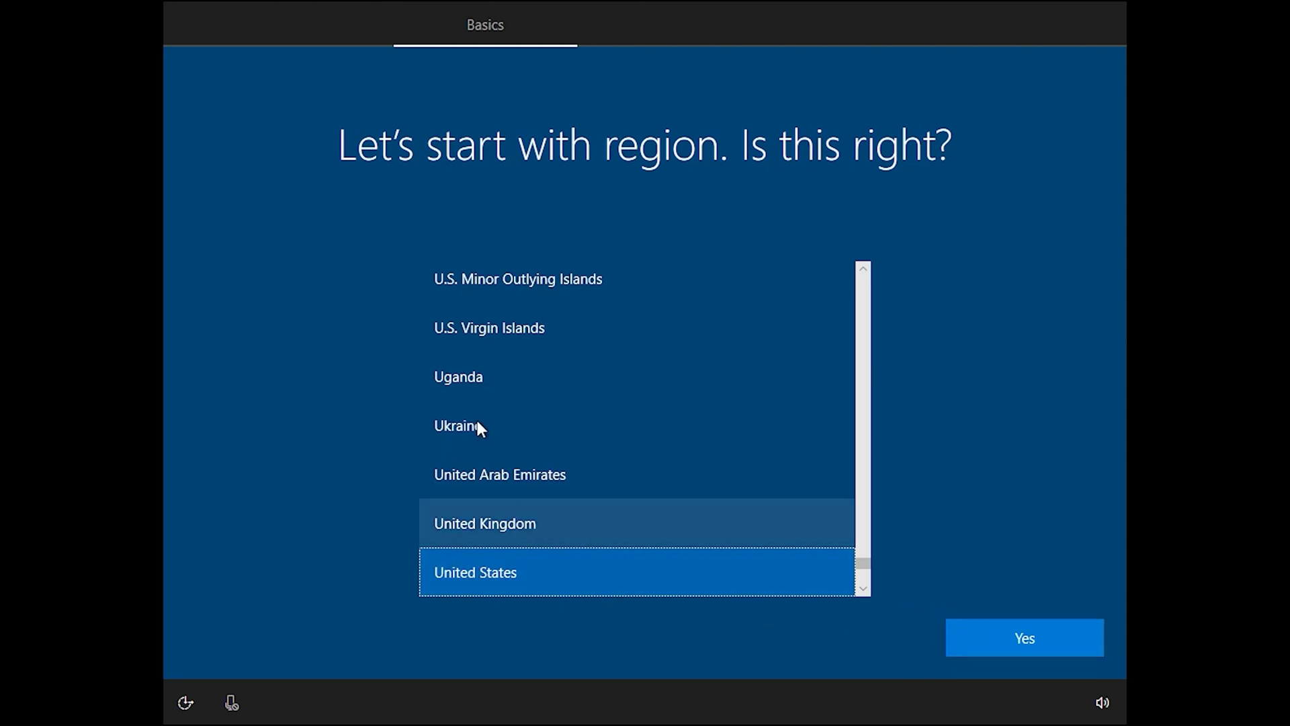
Keep United States region and US keyboard, skip a second layout, and continue offline with limited setup.
left_click(992, 631)
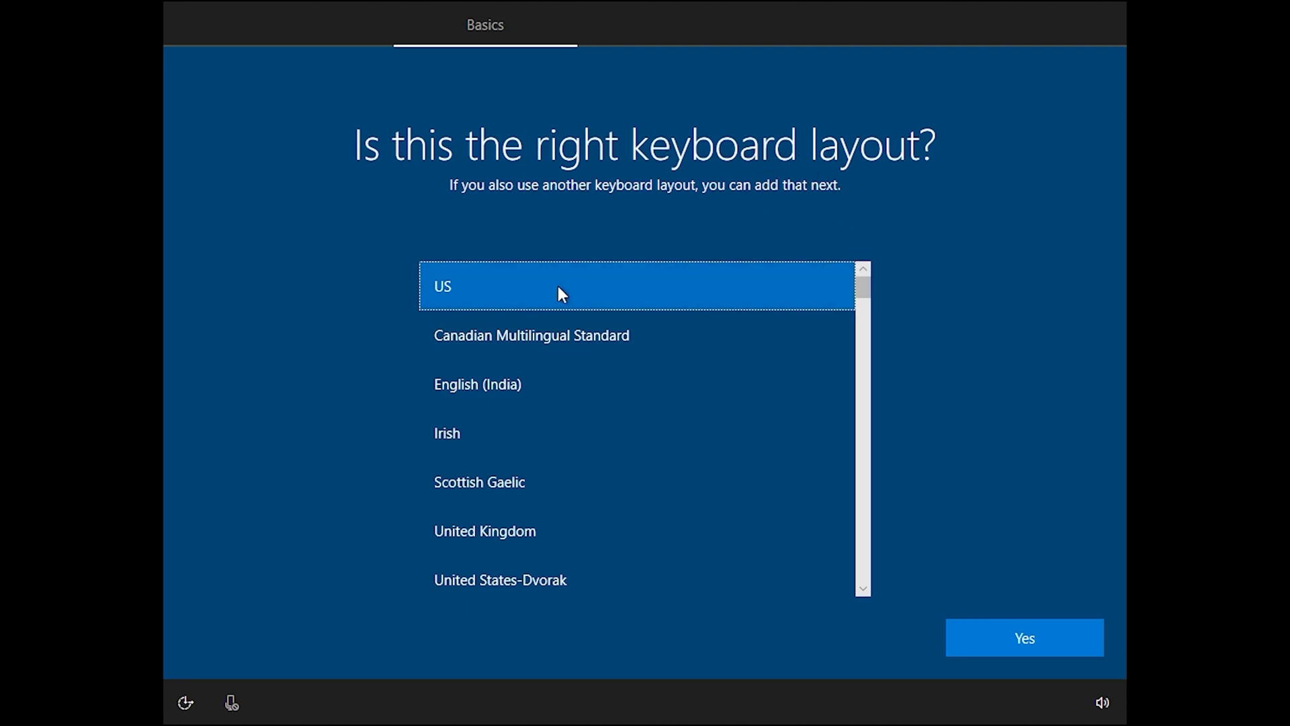
left_click(1050, 637)
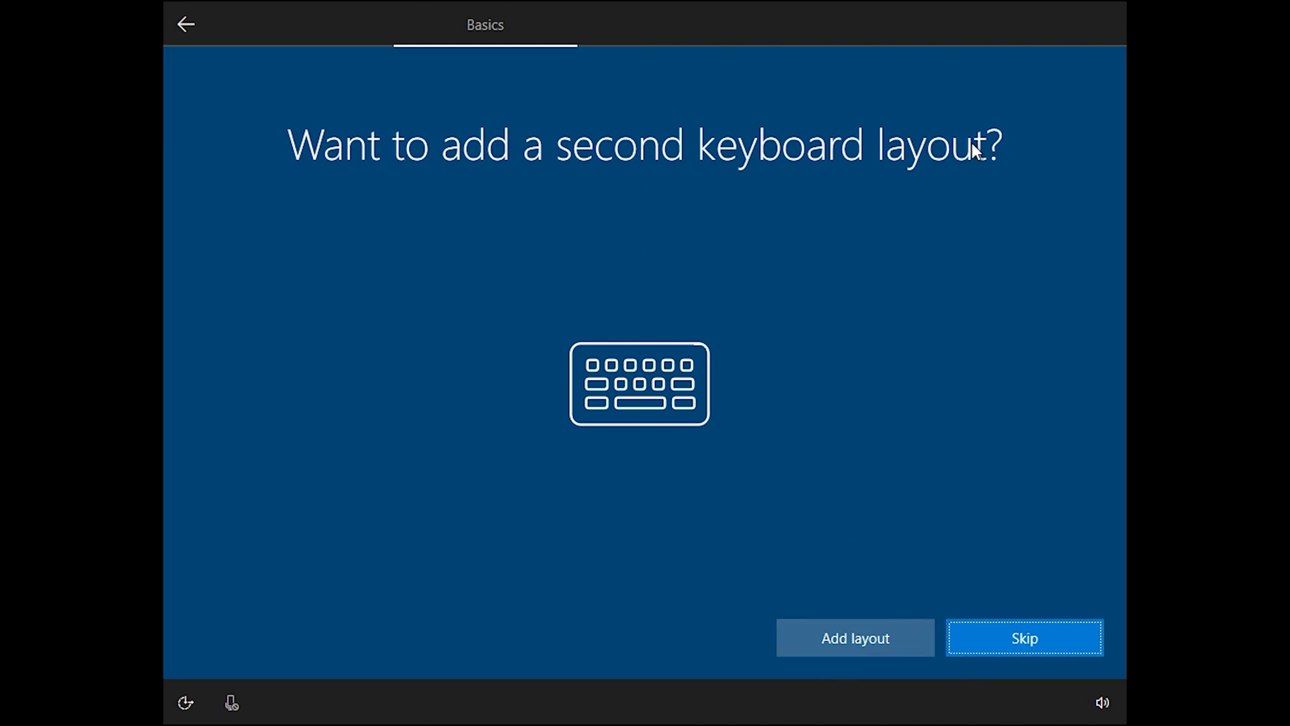
left_click(1025, 638)
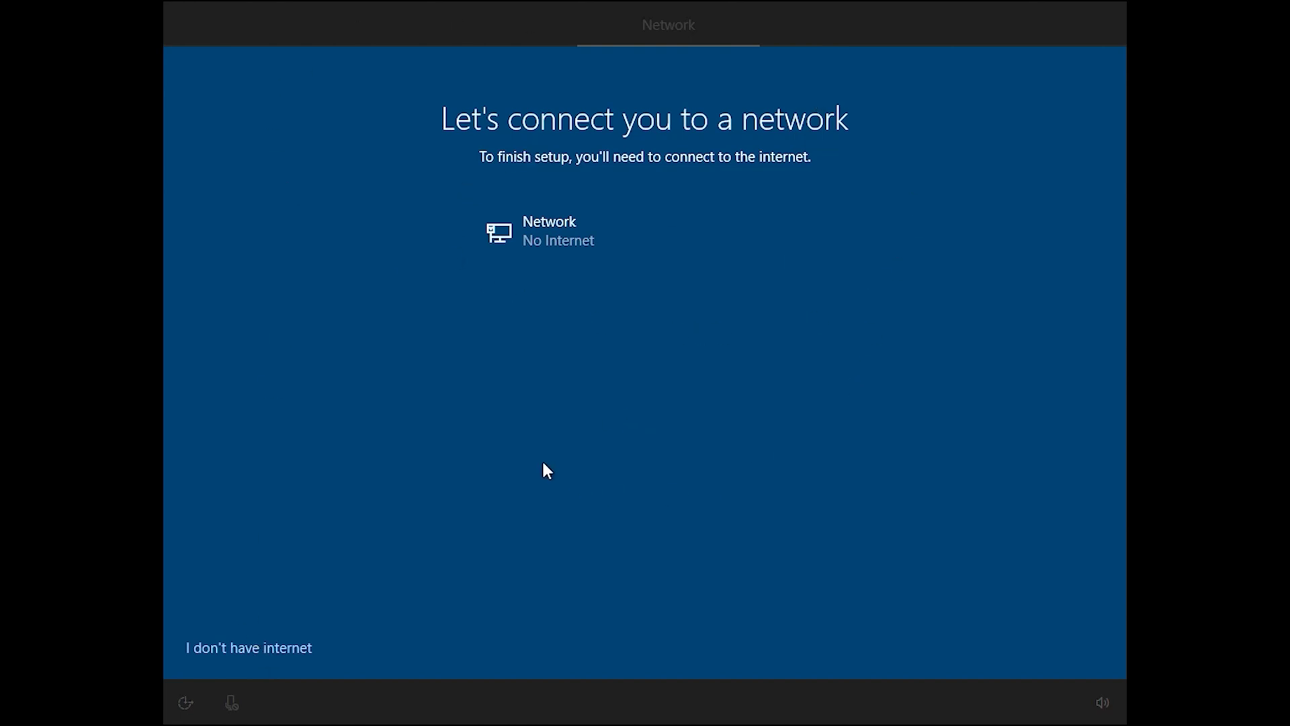
left_click(232, 656)
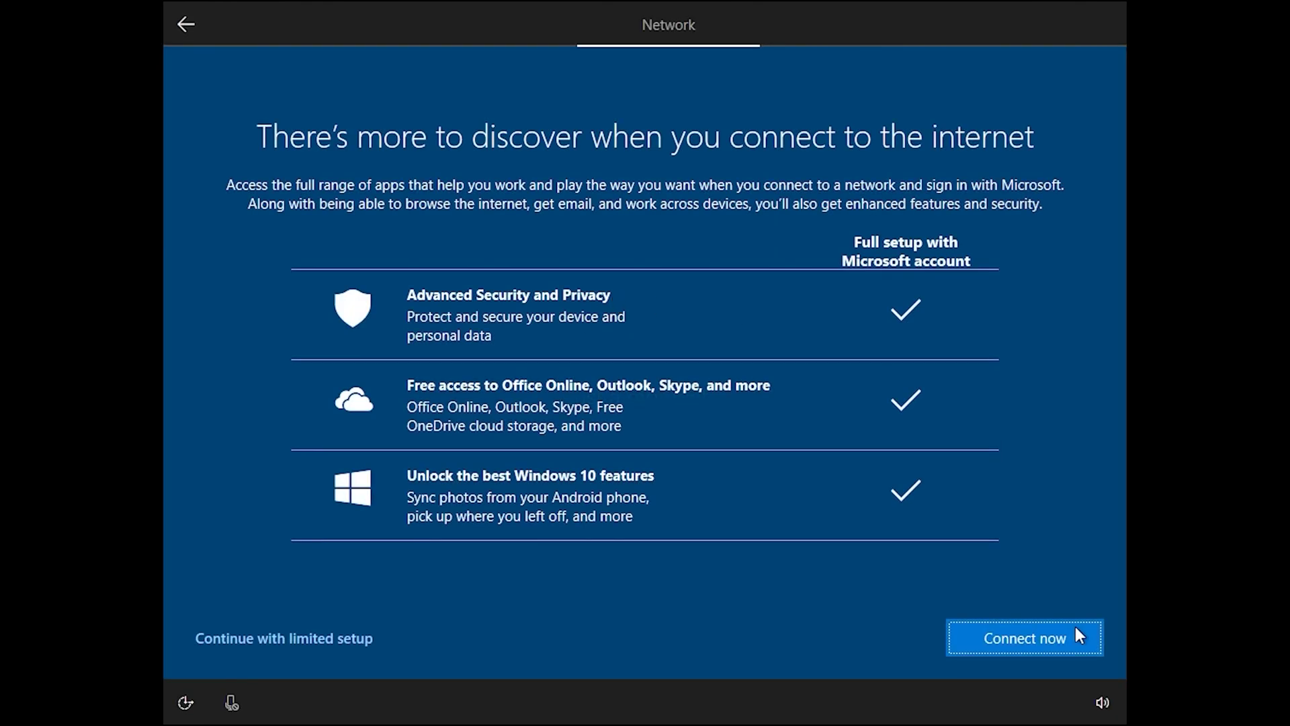
left_click(241, 639)
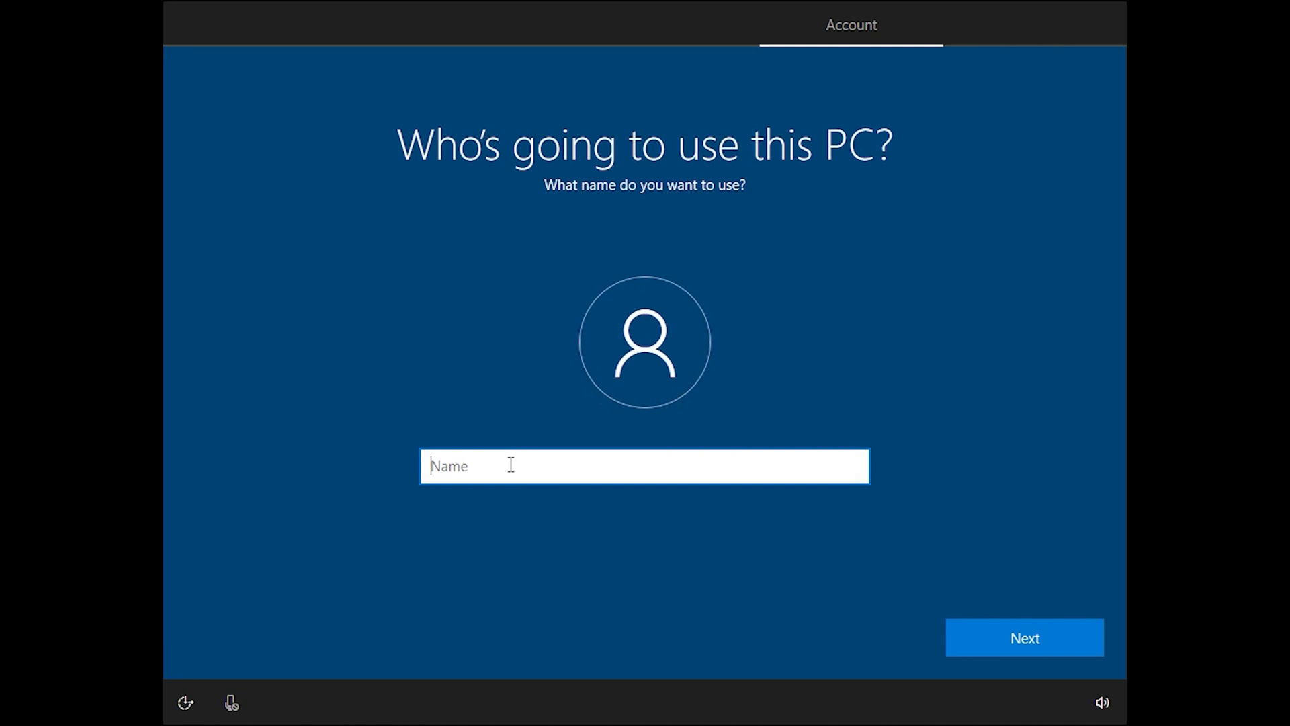
Name the local account 'admin', then enter its password and confirm it.
type("admin")
left_click(999, 630)
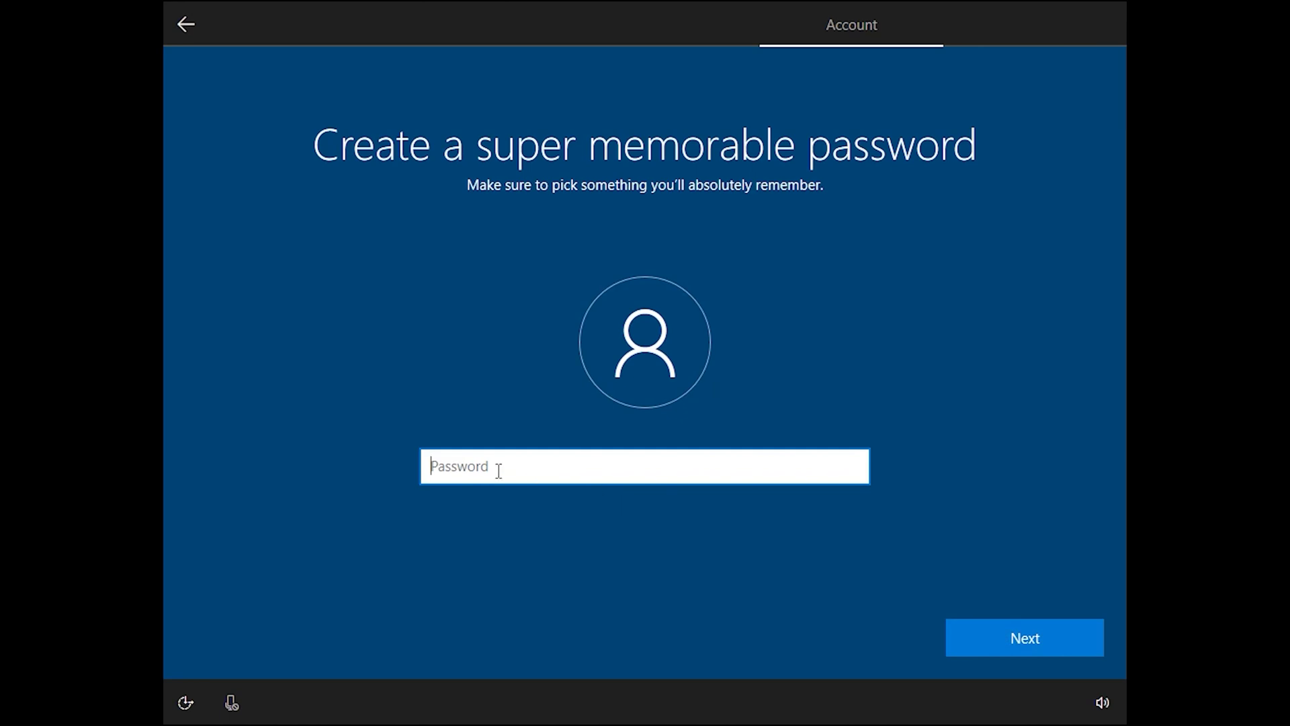
type("•••••••••")
left_click(1040, 638)
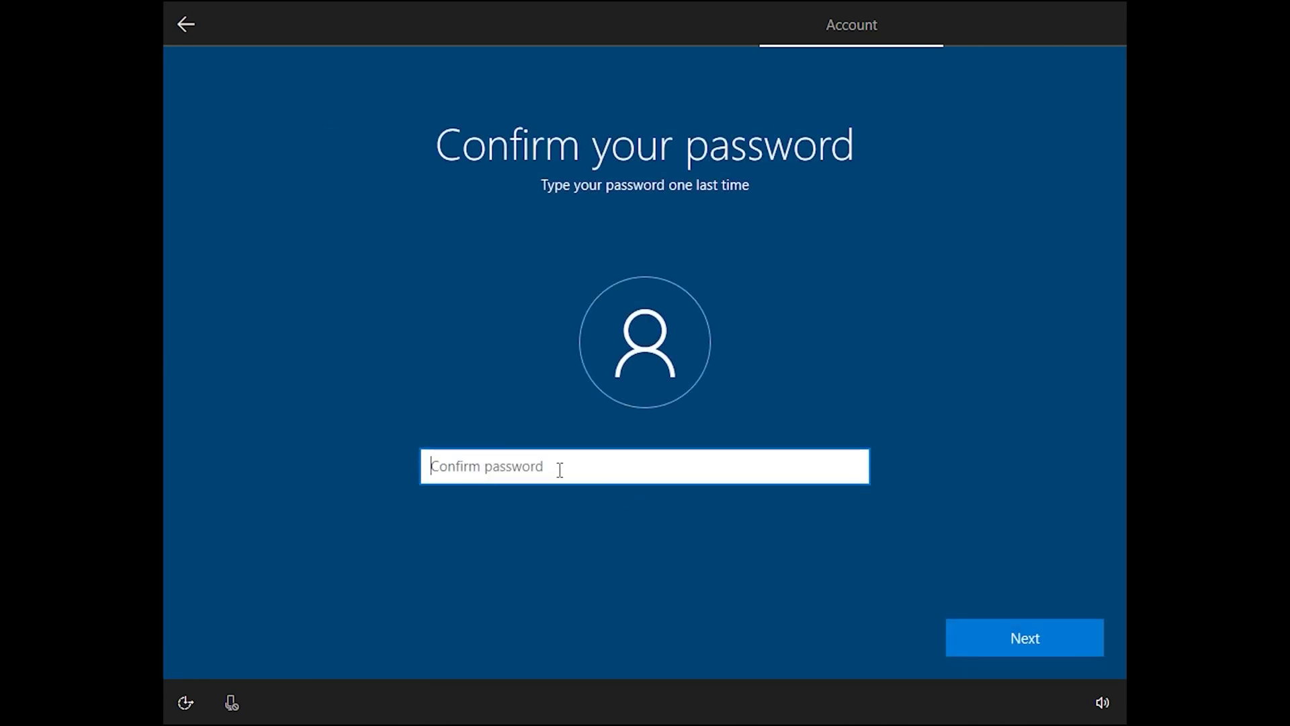
type("•")
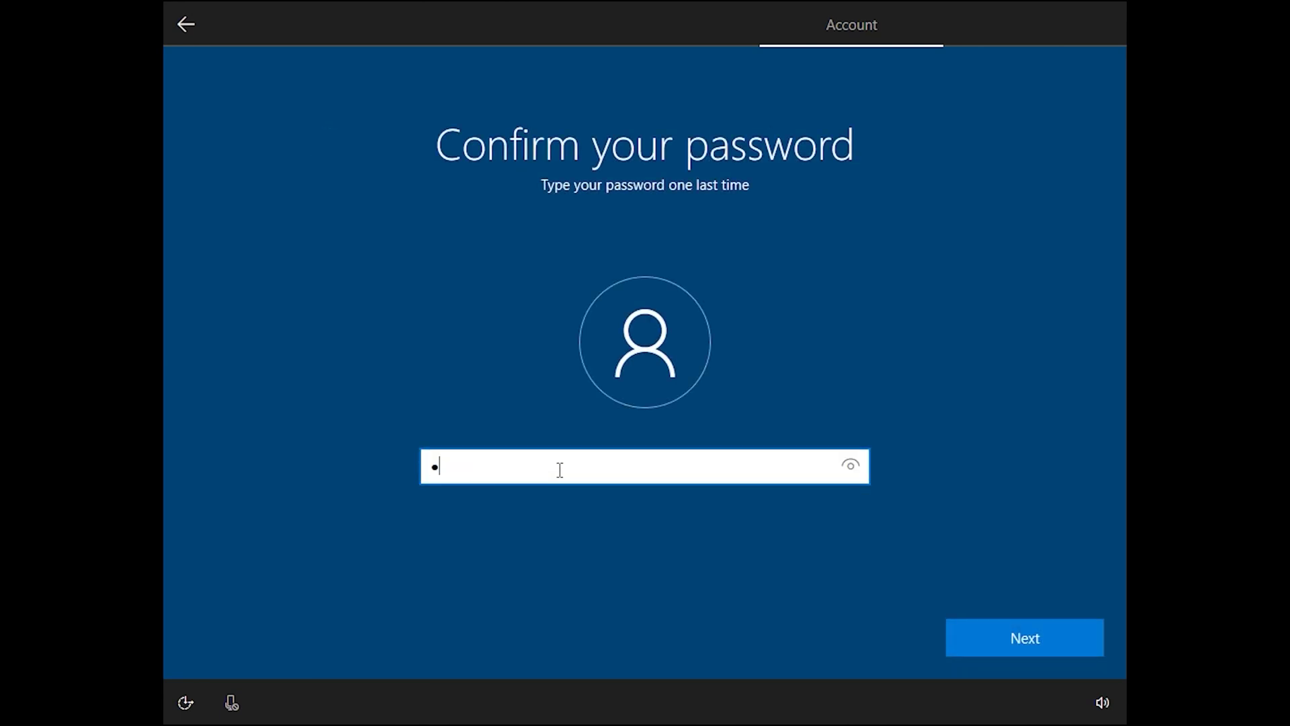
key("BackSpace")
type("•••••••••")
left_click(996, 646)
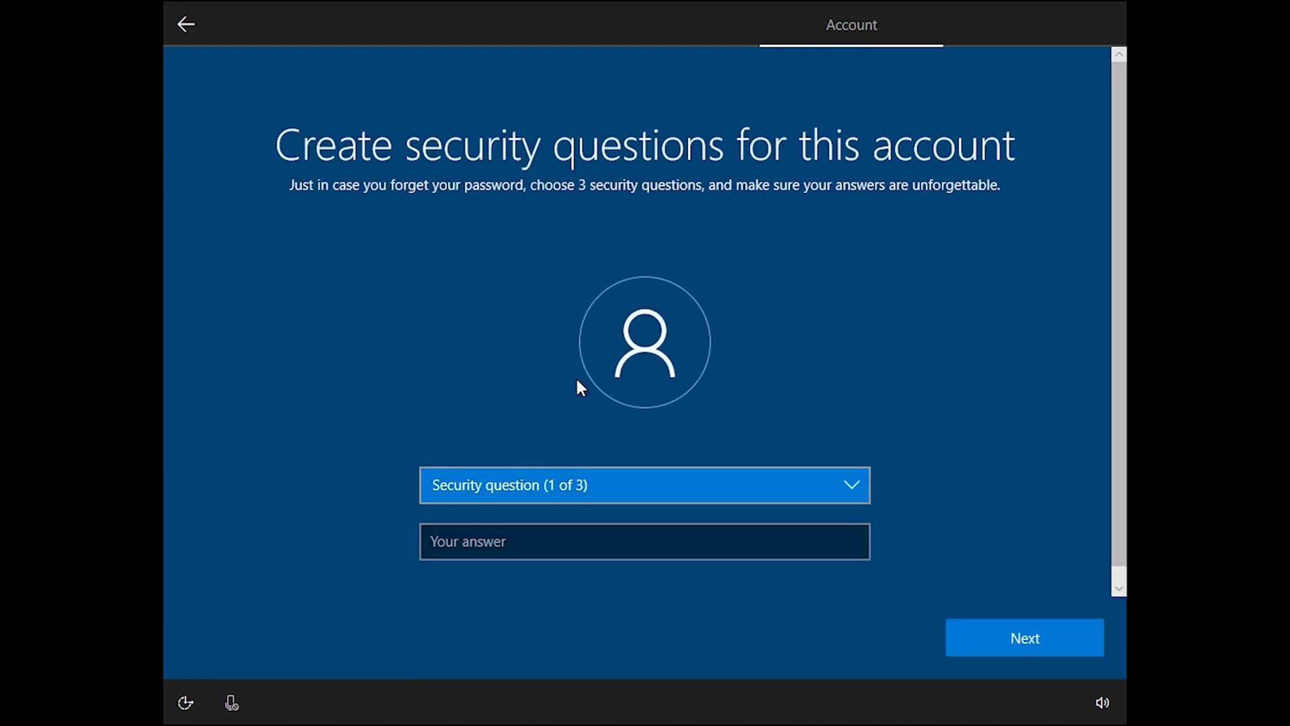
Pick the first pet's name security question and enter its answer.
left_click(853, 483)
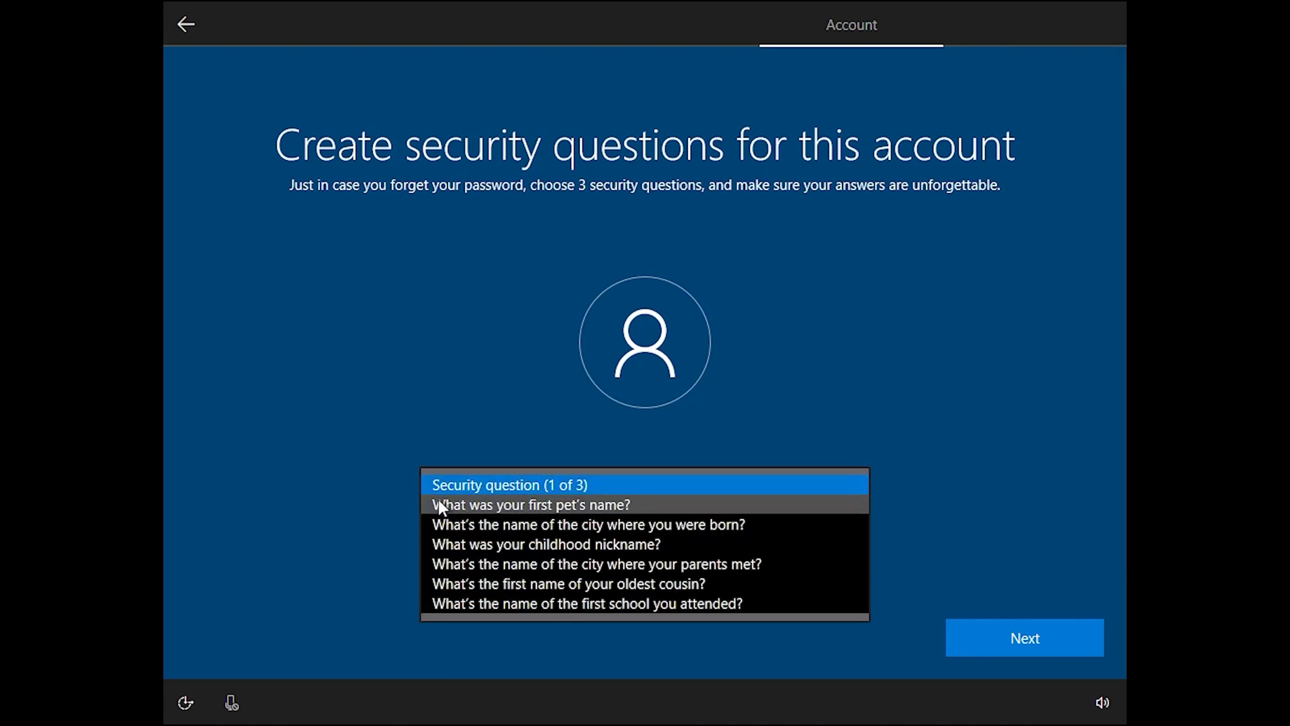
left_click(538, 505)
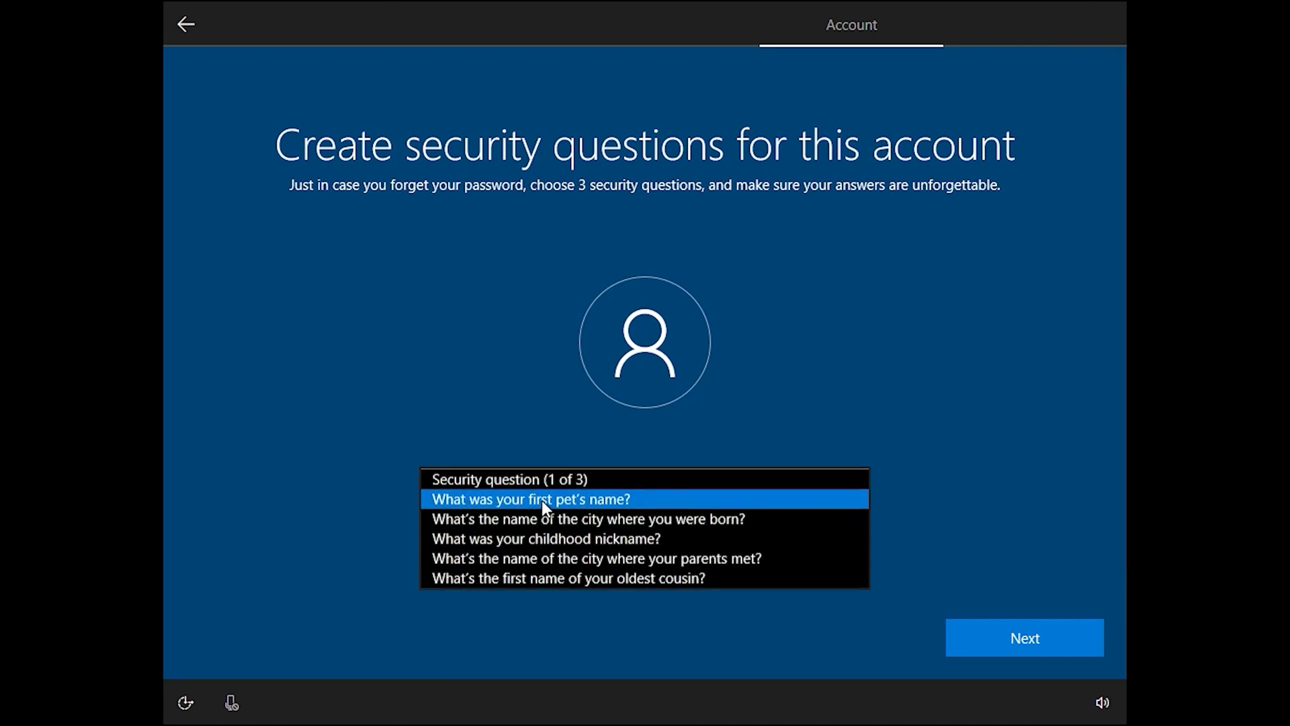
left_click(661, 532)
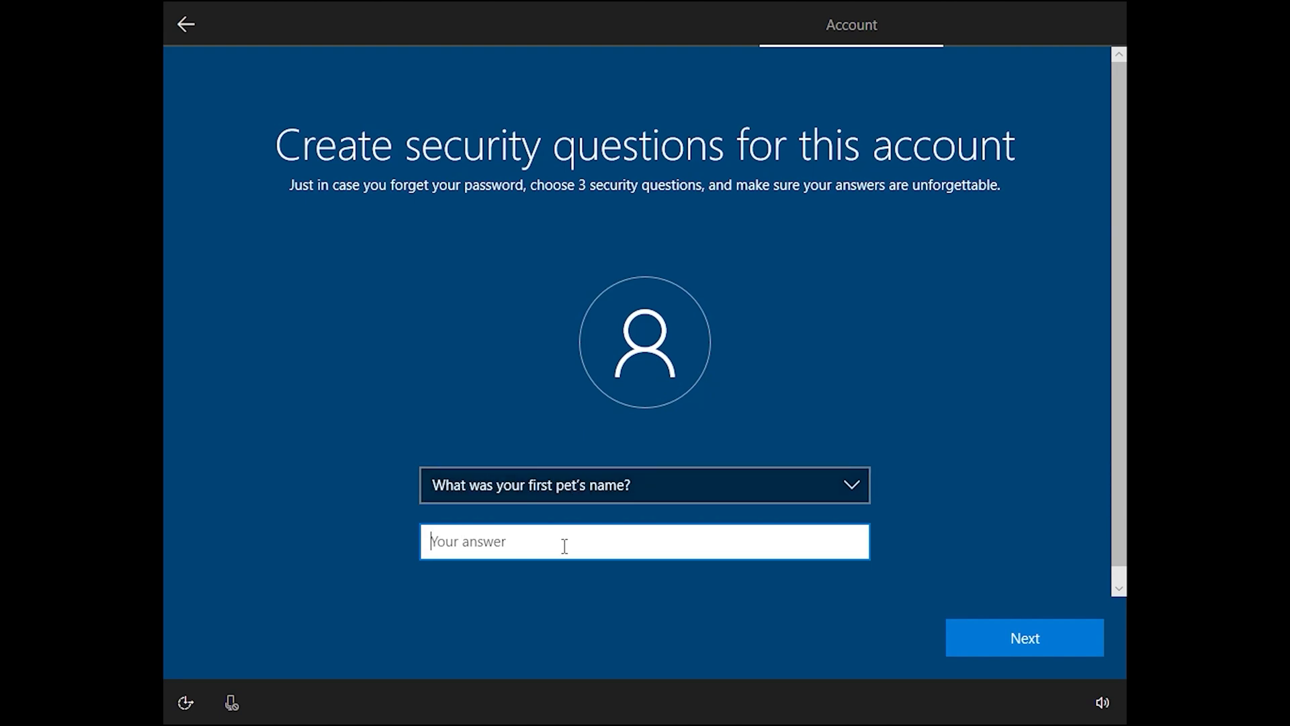
type("admin")
left_click(1015, 659)
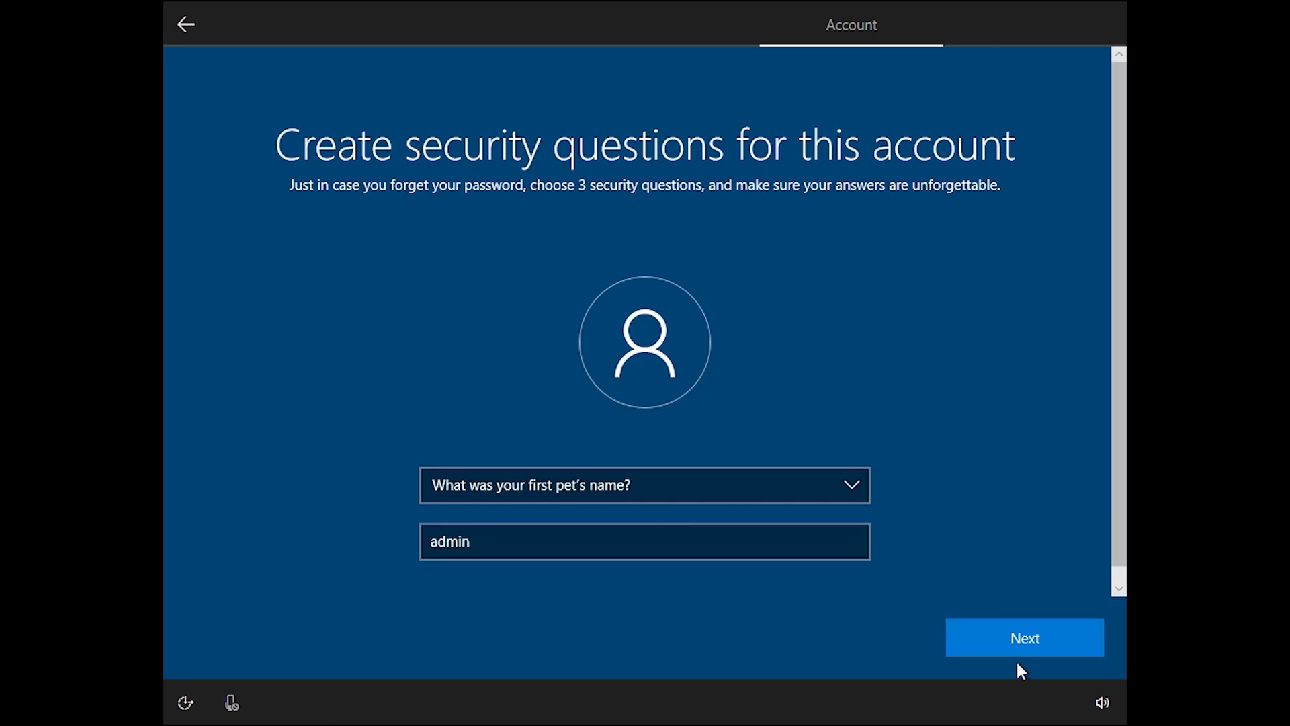
left_click(985, 643)
Pick the childhood nickname question as the second security question and answer it.
left_click(846, 484)
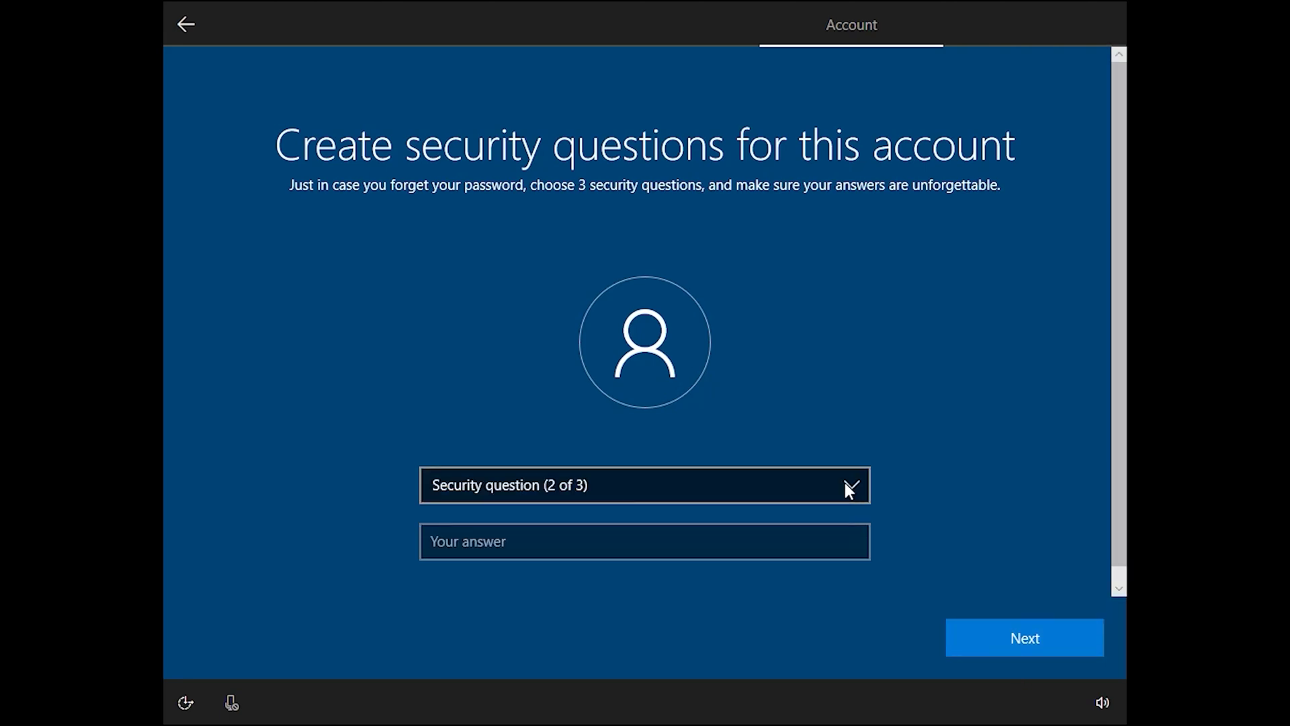
left_click(677, 528)
left_click(585, 540)
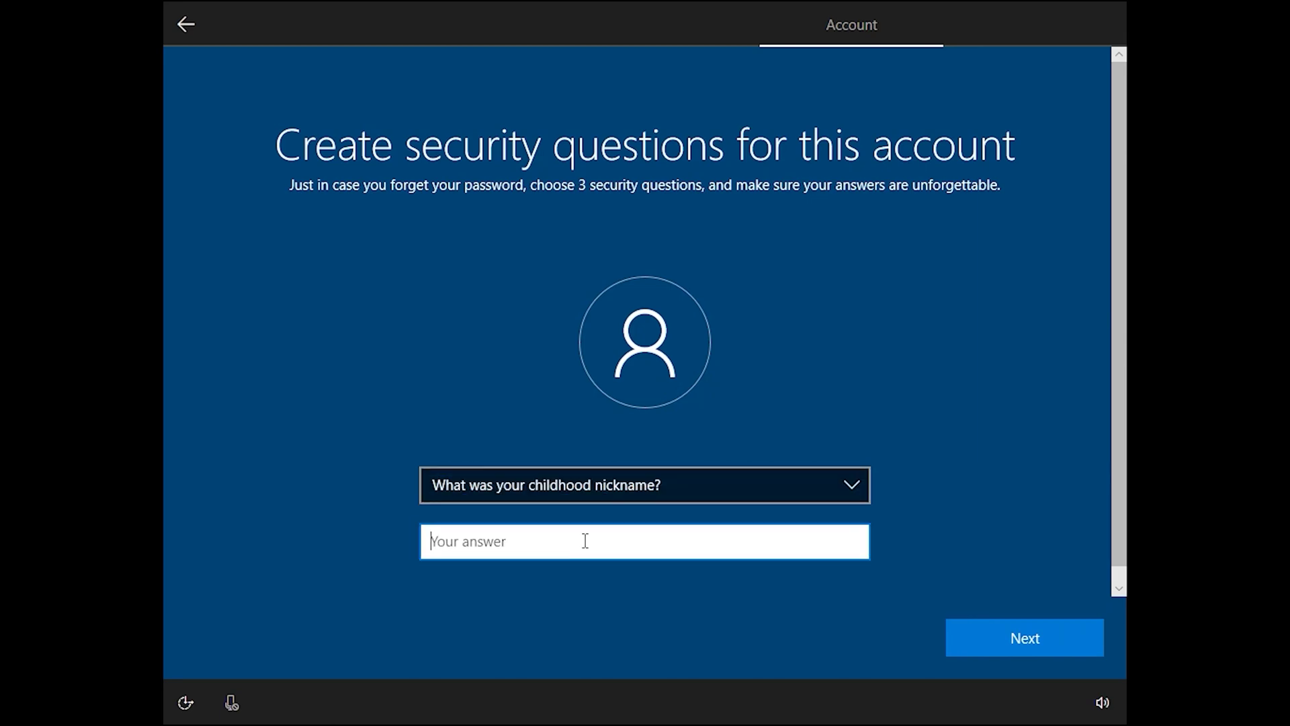
type("admin")
left_click(974, 632)
Pick the oldest cousin's first name as the third question and answer it.
left_click(840, 481)
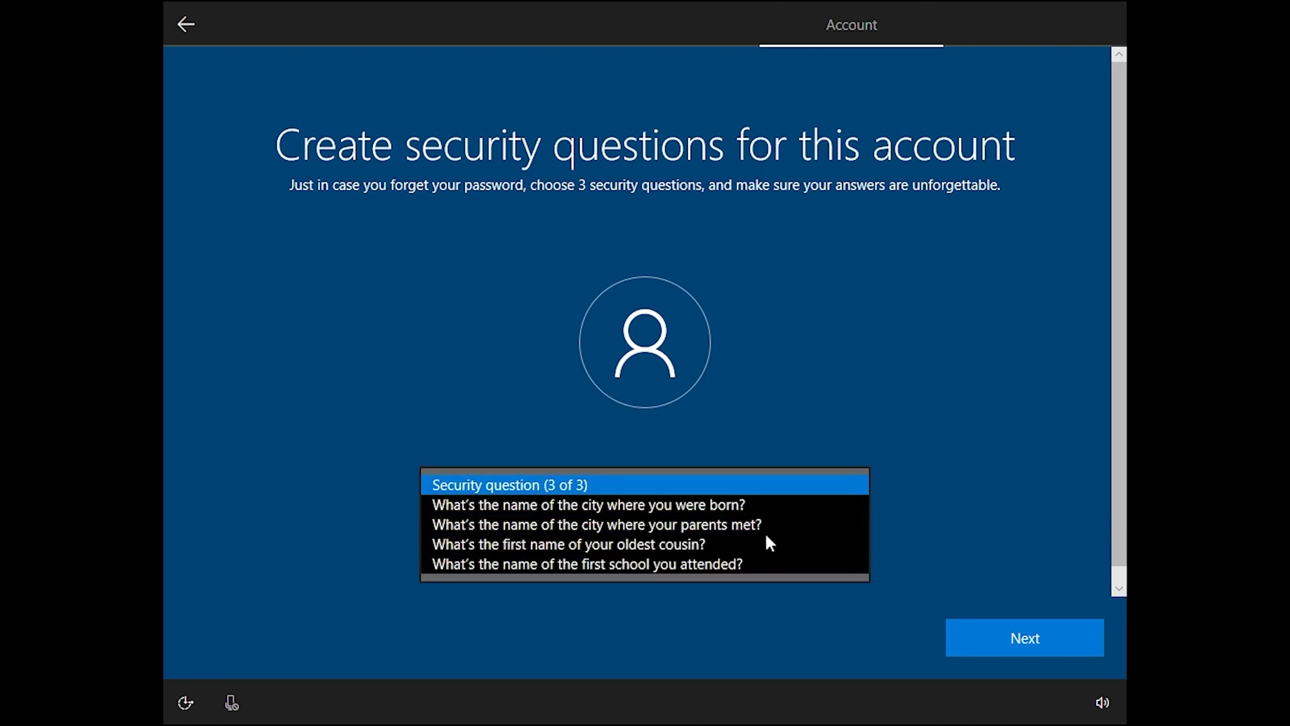
left_click(728, 545)
left_click(676, 549)
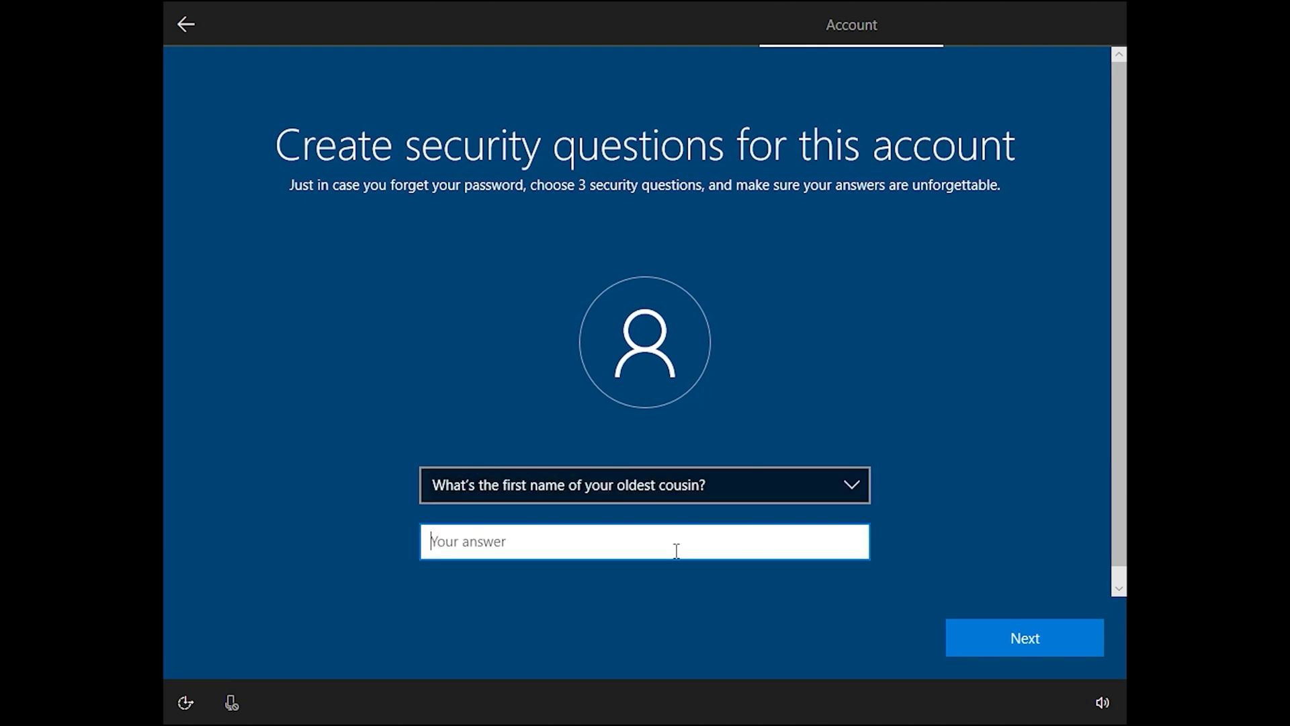
type("admin")
left_click(1034, 632)
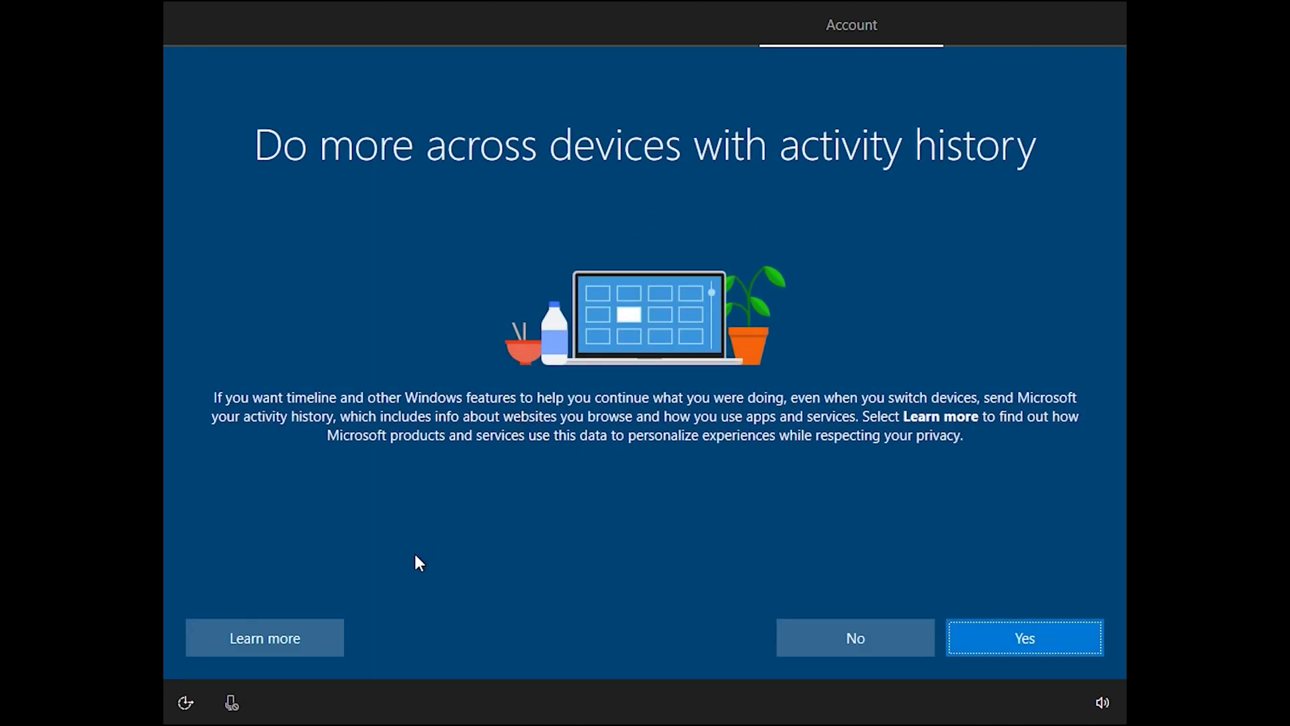
Allow activity history and accept Cortana so setup finalises.
left_click(987, 634)
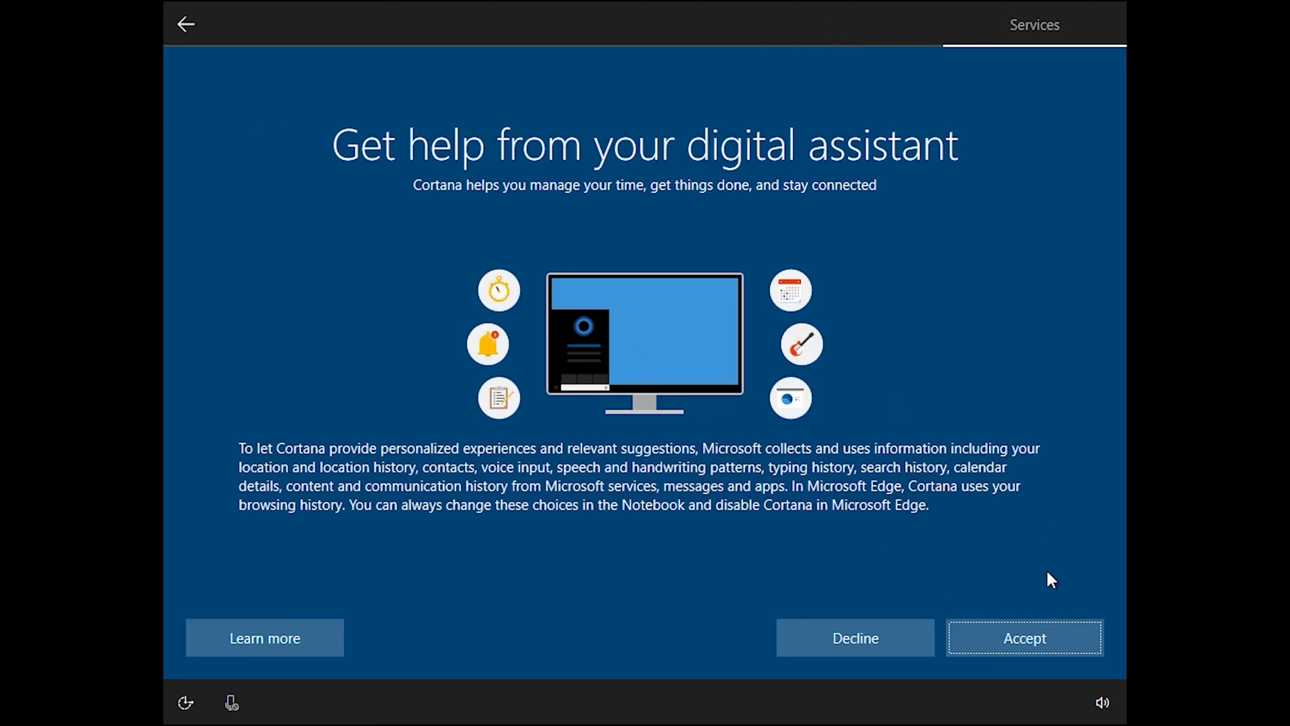
left_click(1030, 643)
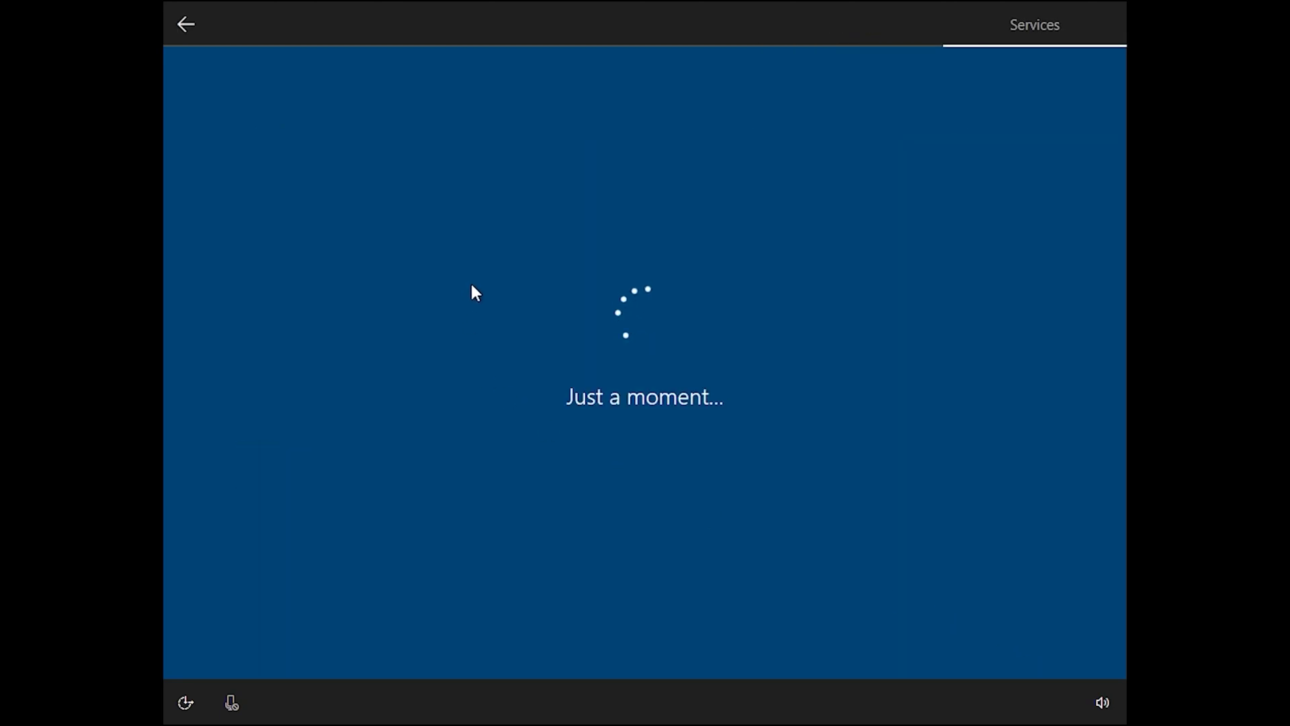
left_click(1023, 626)
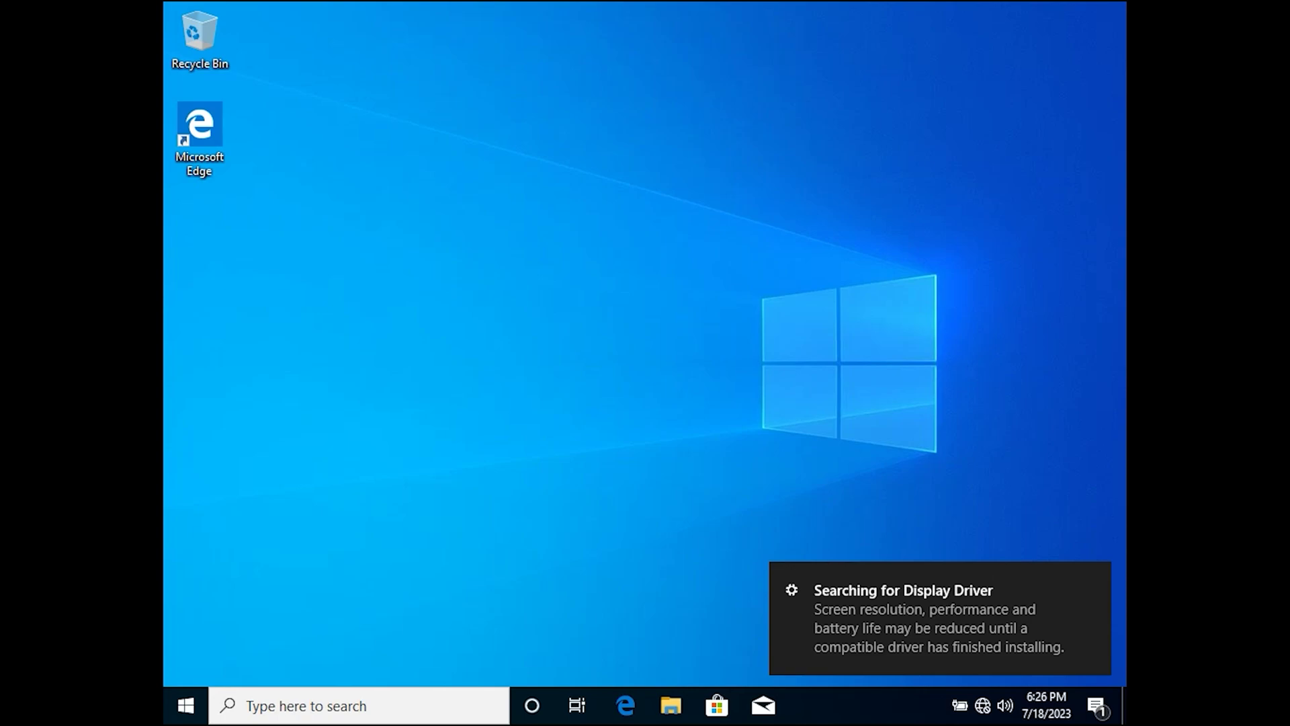
Check the new desktop responds using its context menu and a drag-selection on empty space.
right_click(501, 142)
left_click(430, 198)
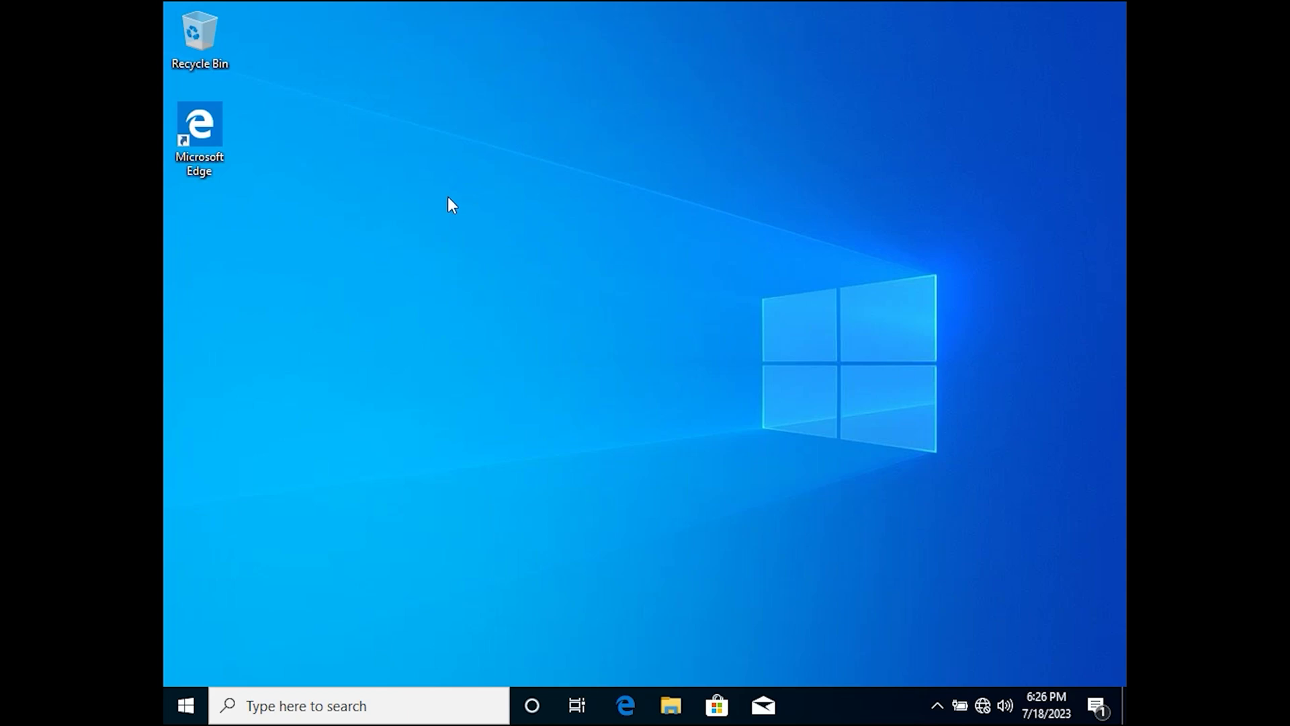
left_click_drag(713, 246, 984, 521)
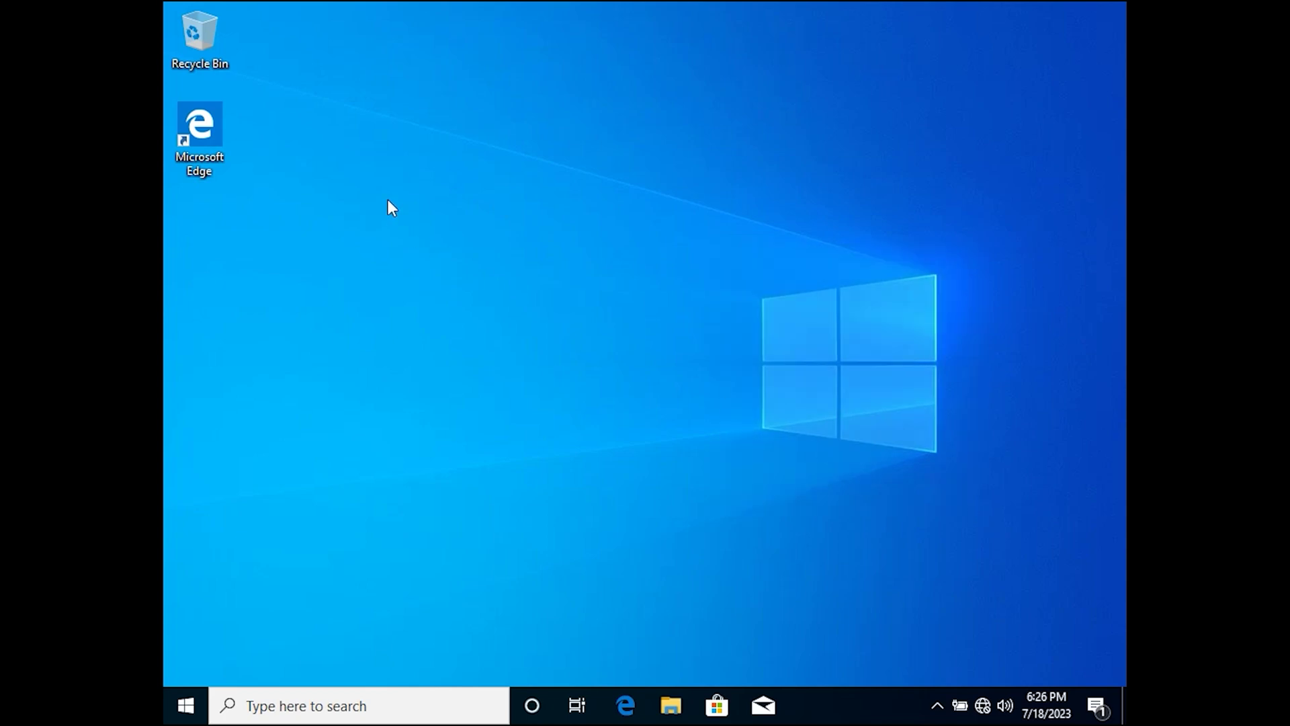